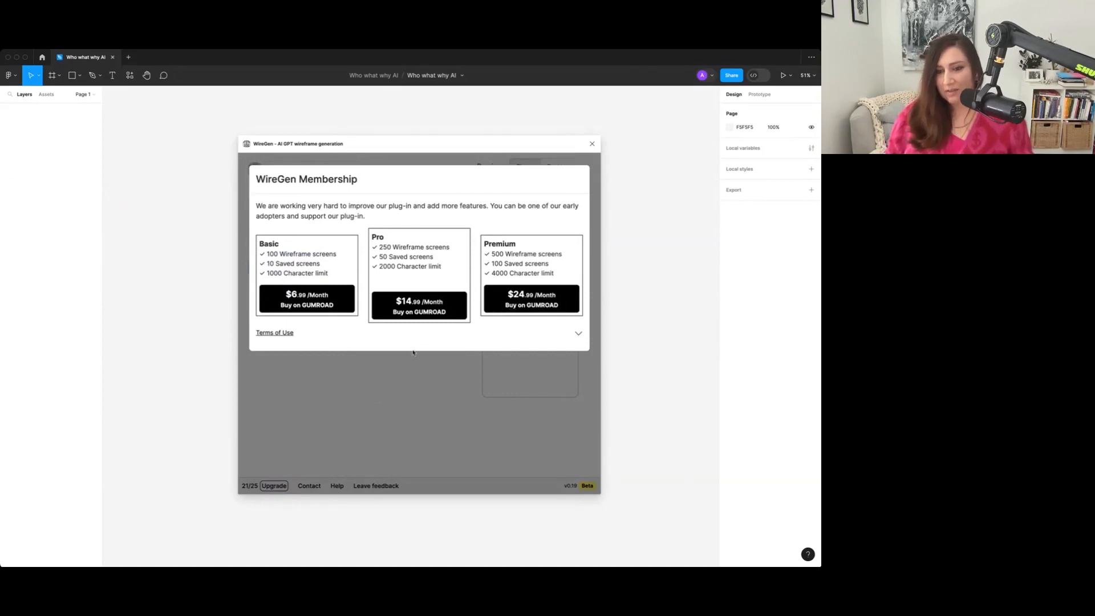
# - Dismiss the membership offer and generate a one-screen wireframe from the Example 3 language learning app idea
pyautogui.click(385, 395)
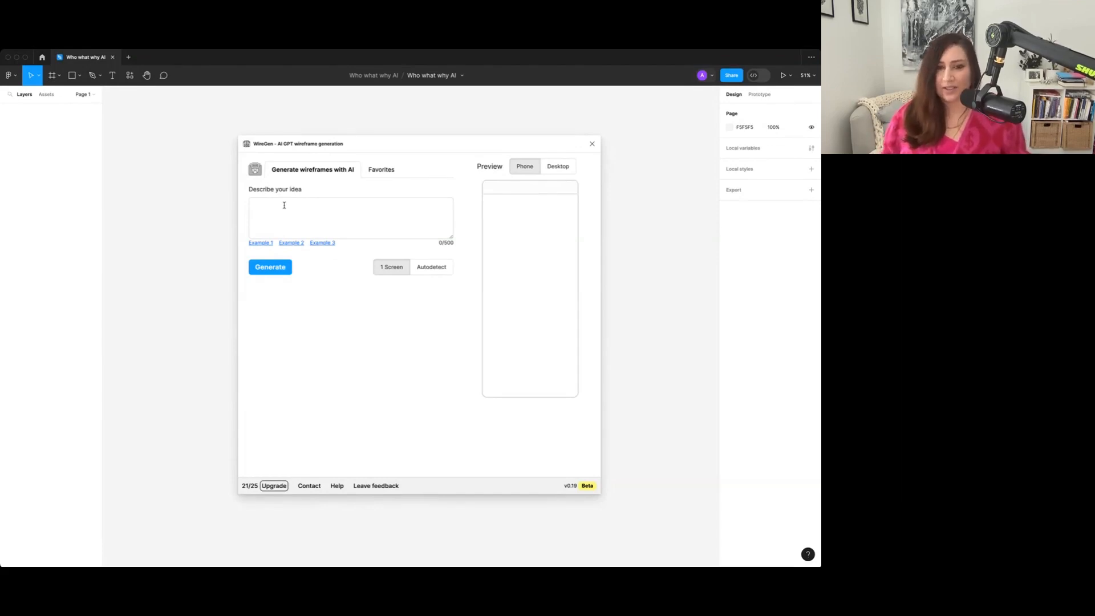
pyautogui.click(322, 243)
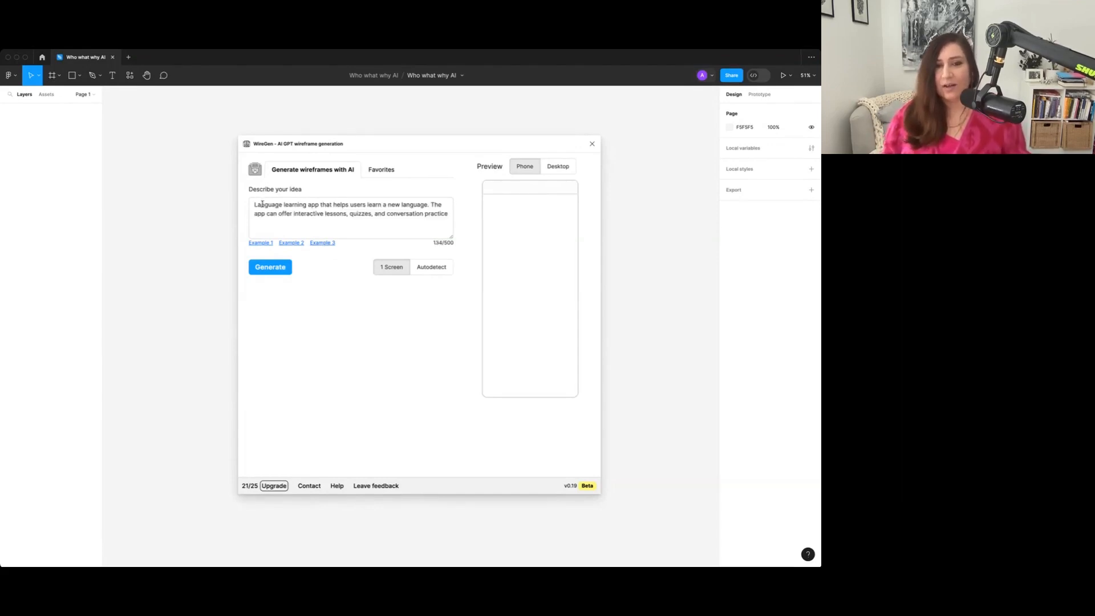
pyautogui.click(288, 245)
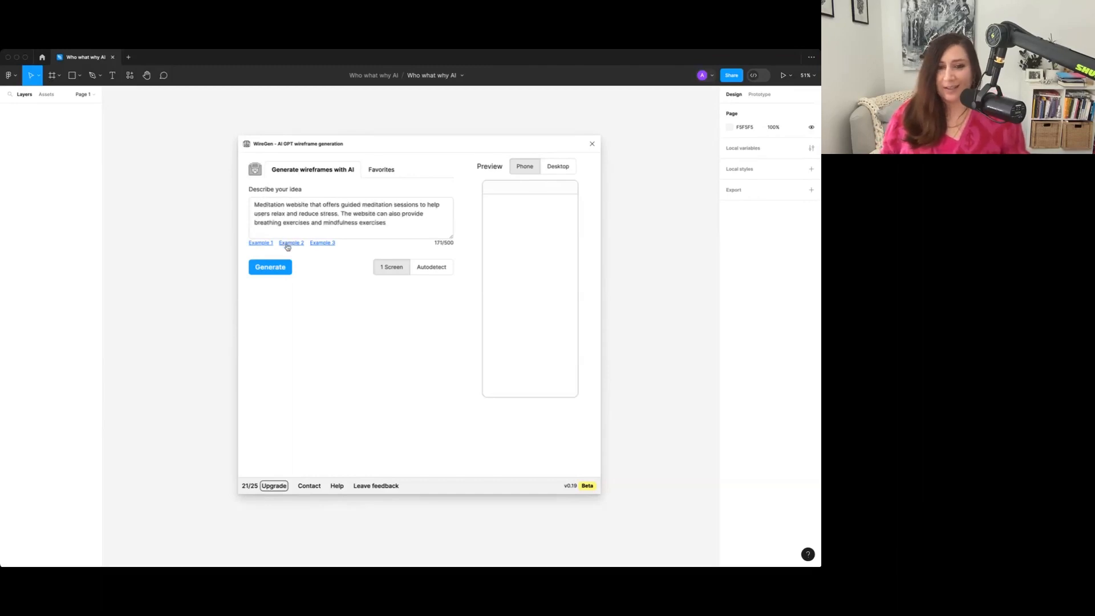
pyautogui.click(318, 244)
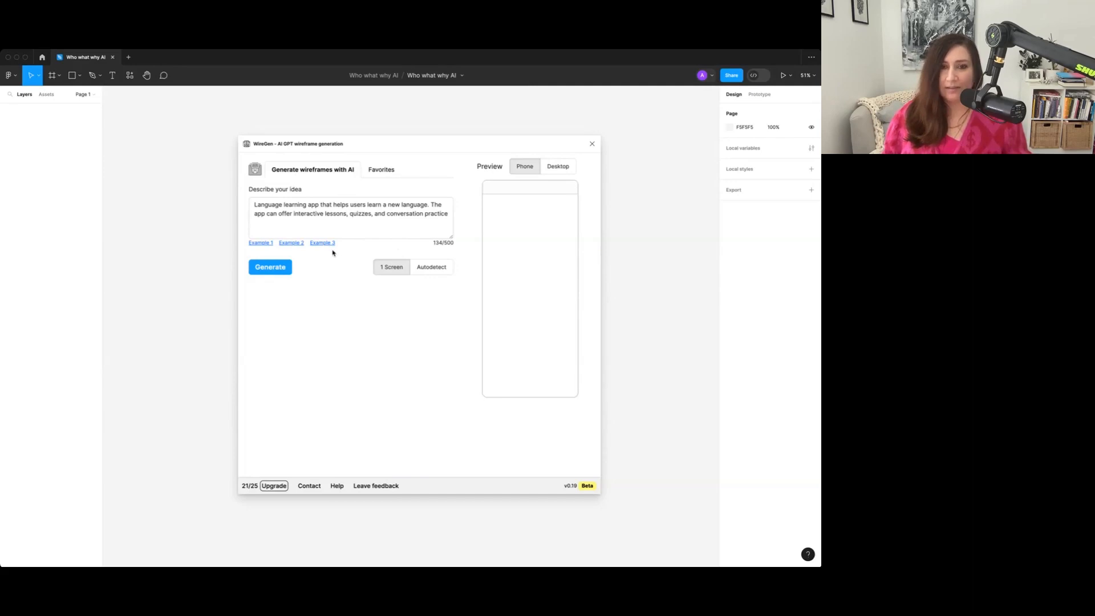
pyautogui.click(263, 272)
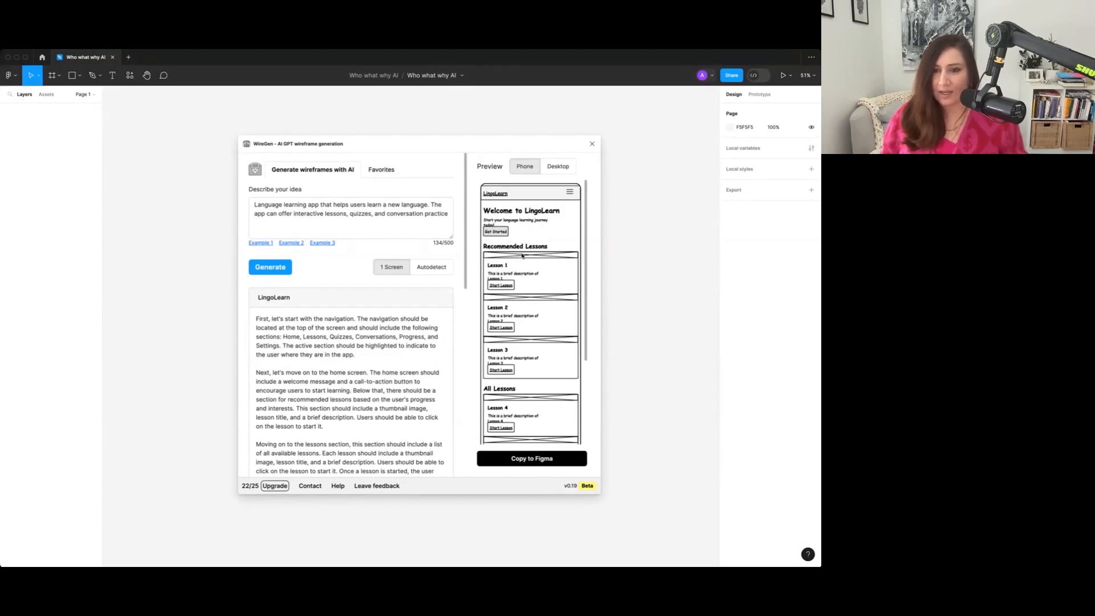
# - Examine the generated language learning wireframe in the phone preview and compare it with the desktop preview
pyautogui.scroll(-3, 505, 263)
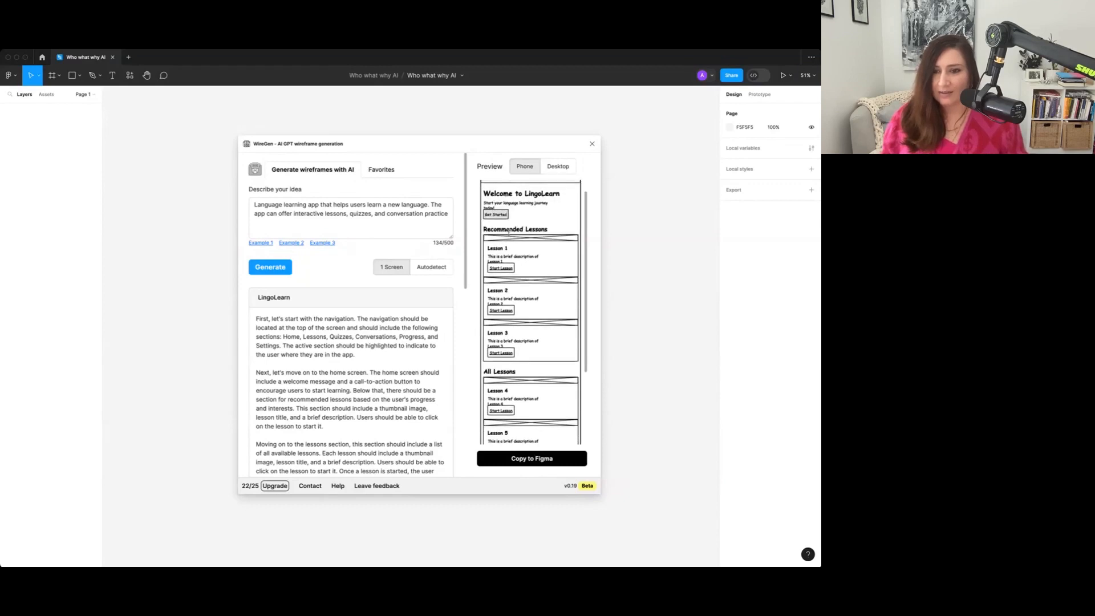
pyautogui.scroll(-5, 513, 281)
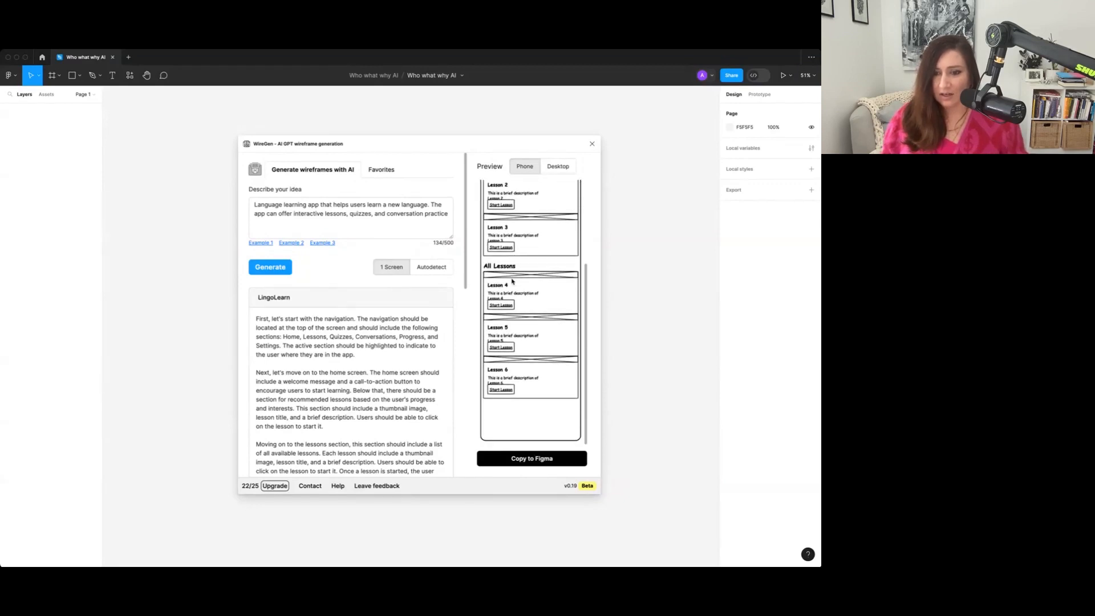
pyautogui.scroll(6, 513, 281)
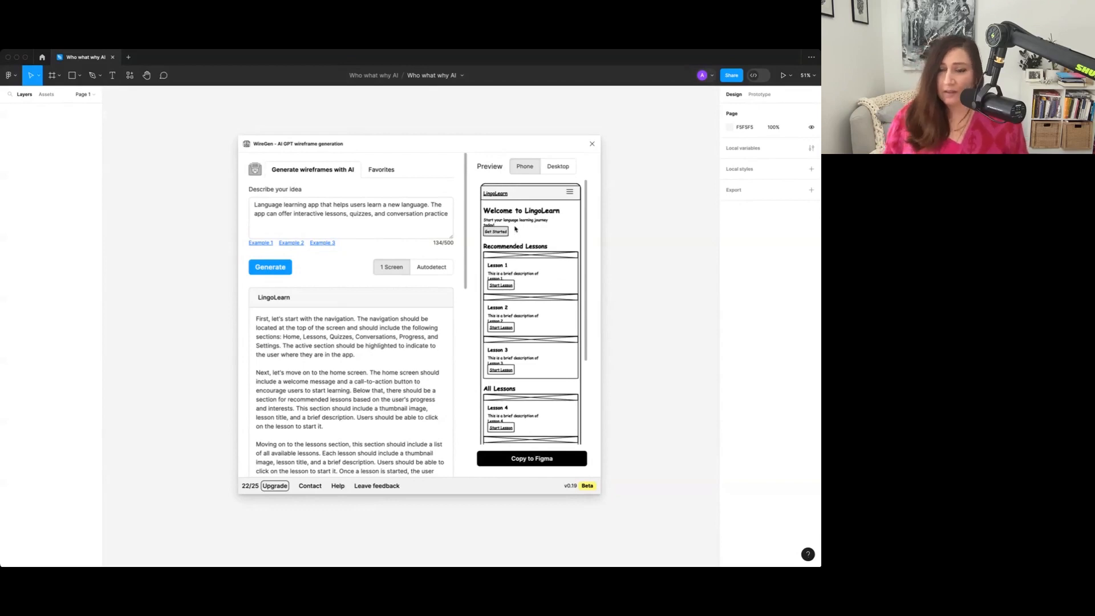
pyautogui.click(557, 170)
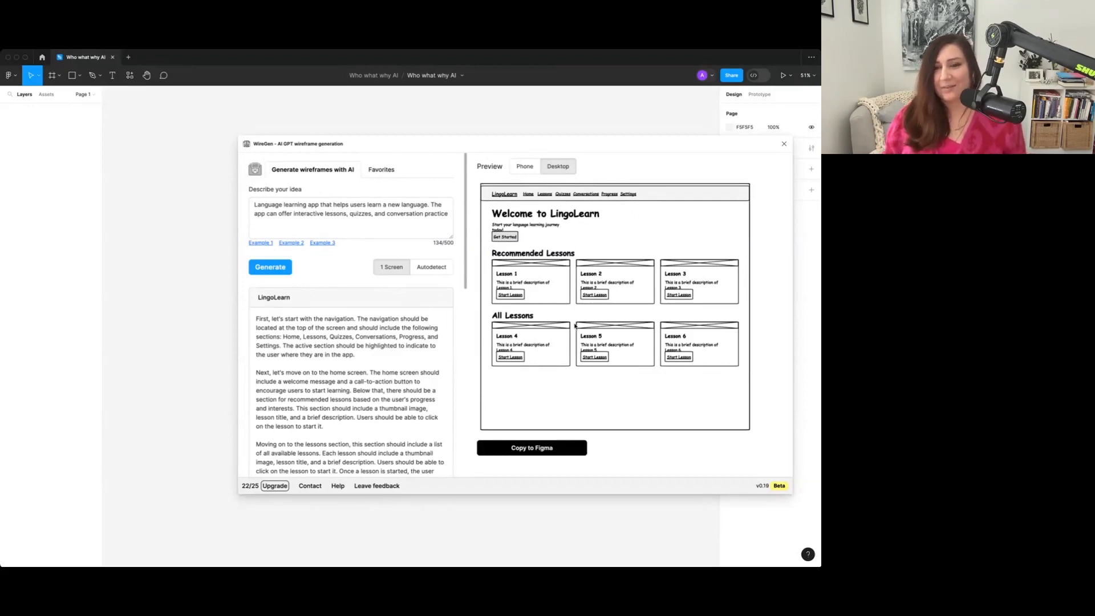
pyautogui.click(521, 169)
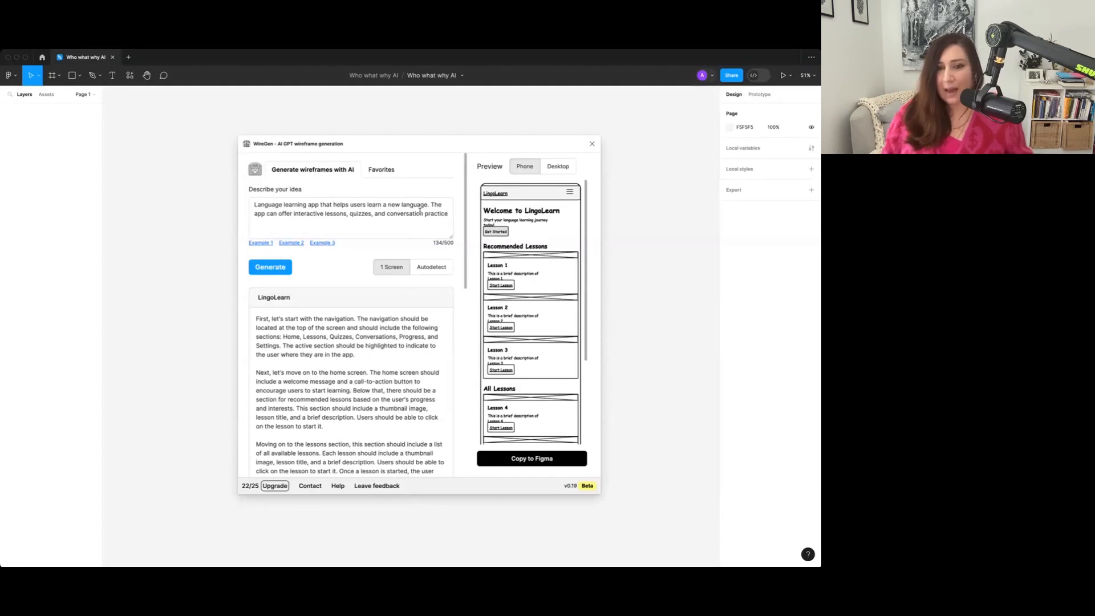
# - Replace the idea with "Login screen for beginners fitness app with nice image placeholder on top" and generate its wireframe
pyautogui.doubleClick(397, 210)
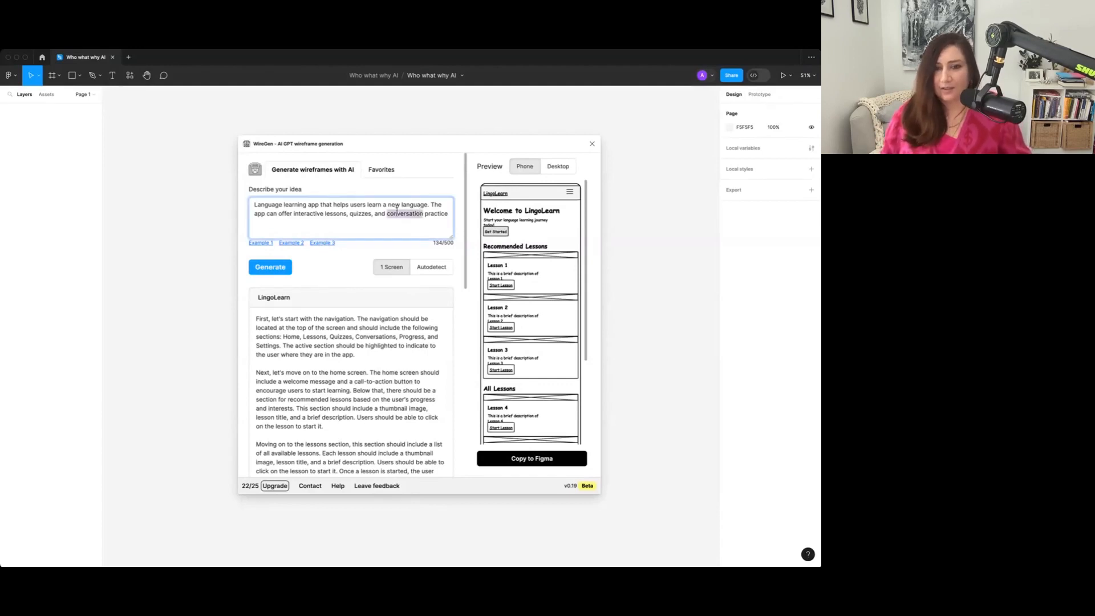
pyautogui.hotkey('ctrl', 'a')
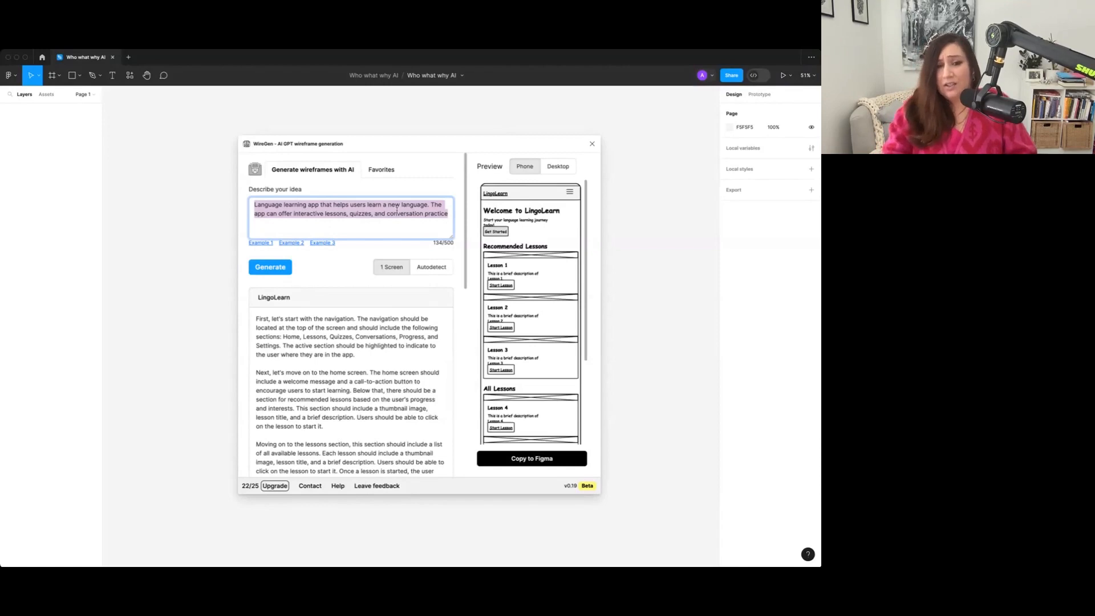
pyautogui.write('Login screen for ')
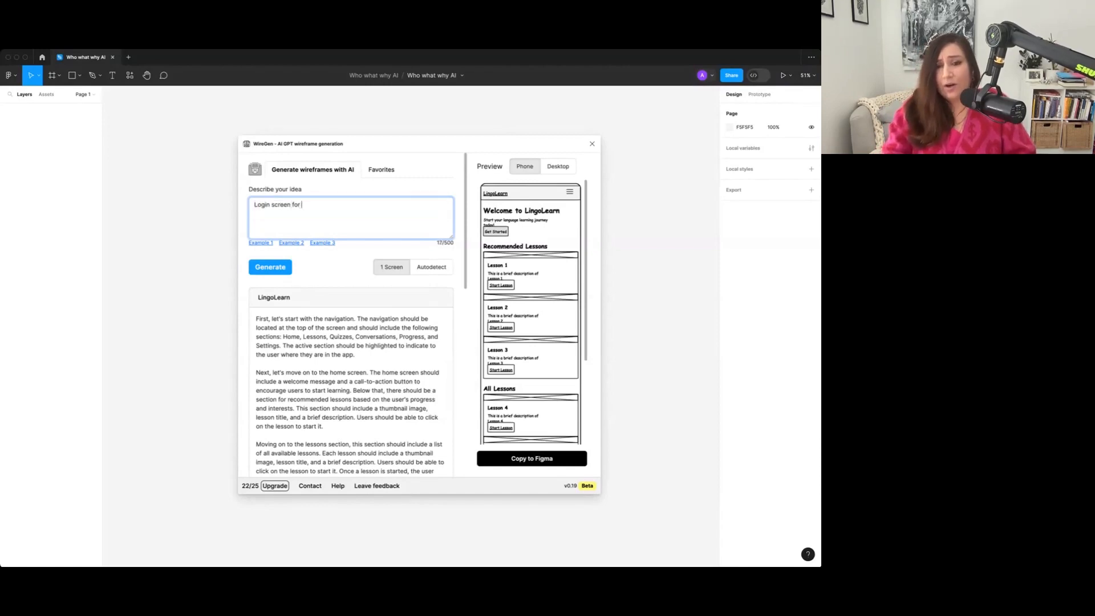
pyautogui.write('beg')
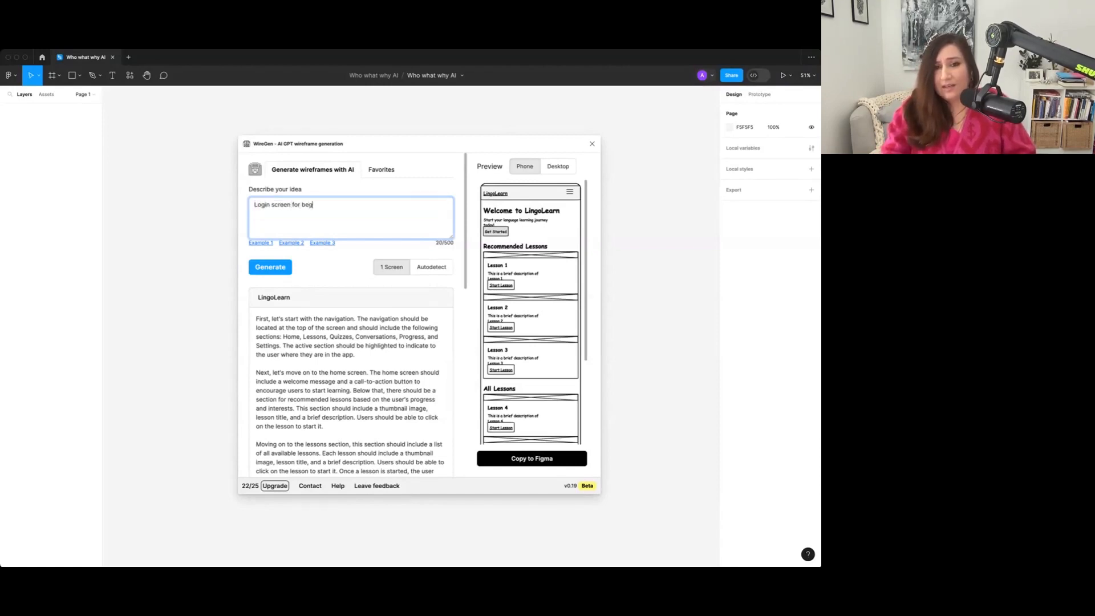
pyautogui.write('inners fitn')
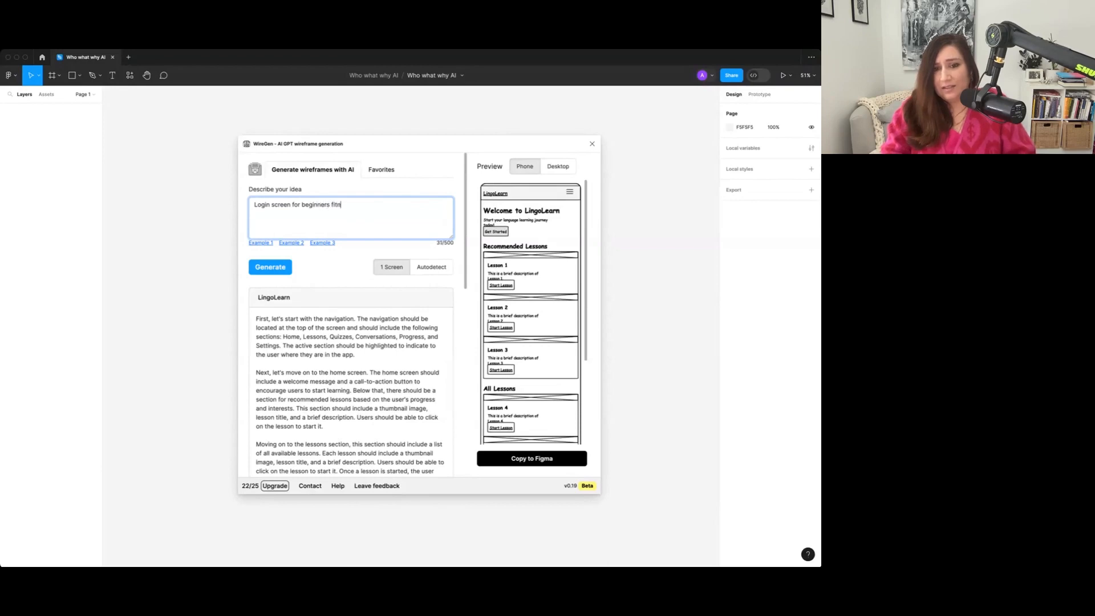
pyautogui.write('ess app')
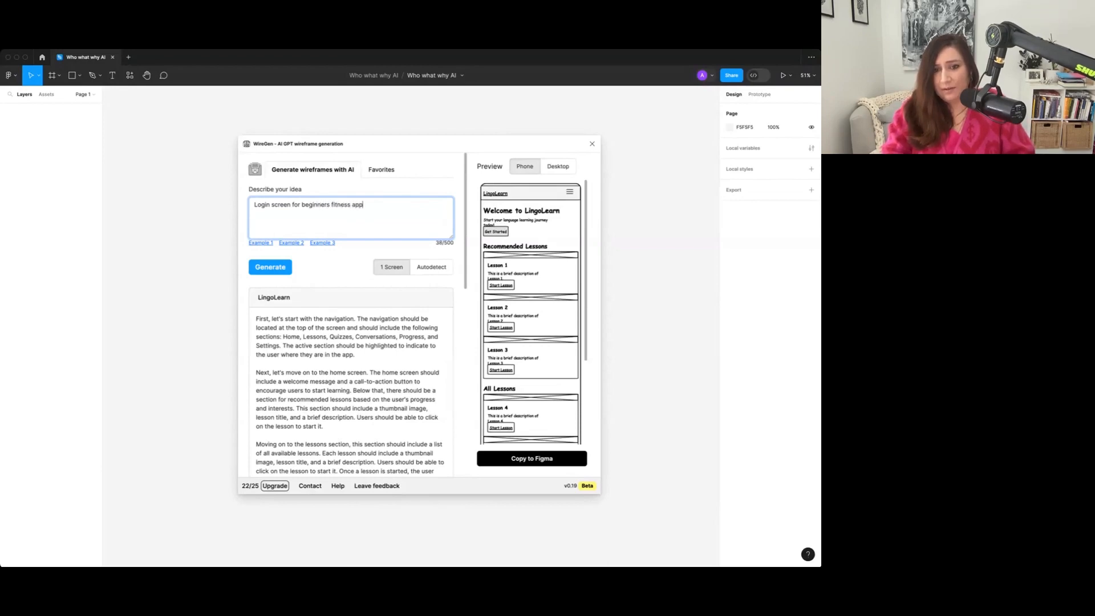
pyautogui.write(' with nice image on')
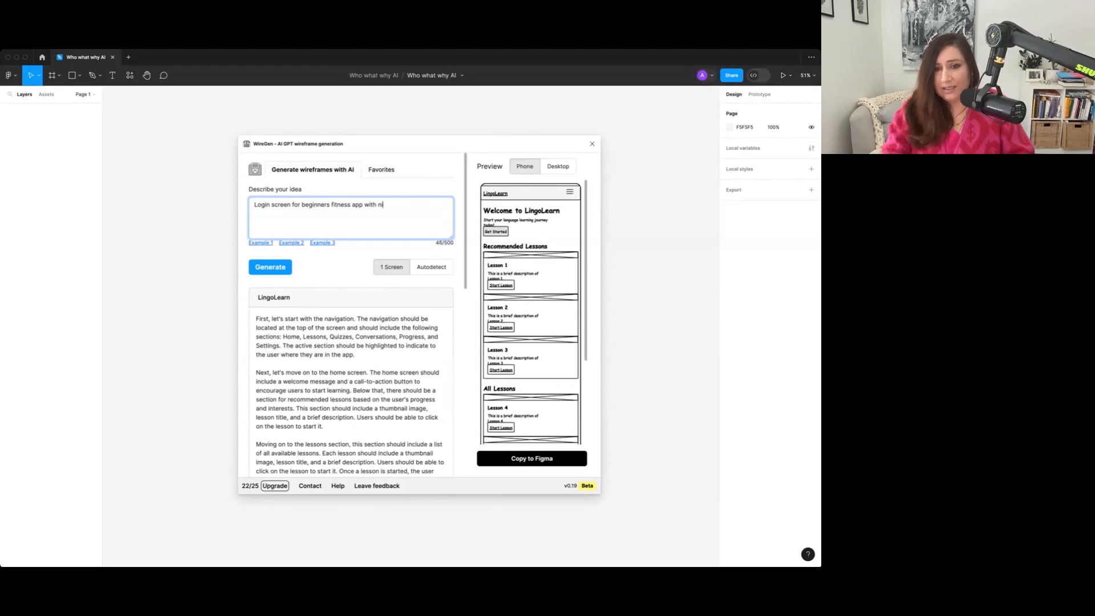
pyautogui.press('BackSpace')
pyautogui.press('BackSpace')
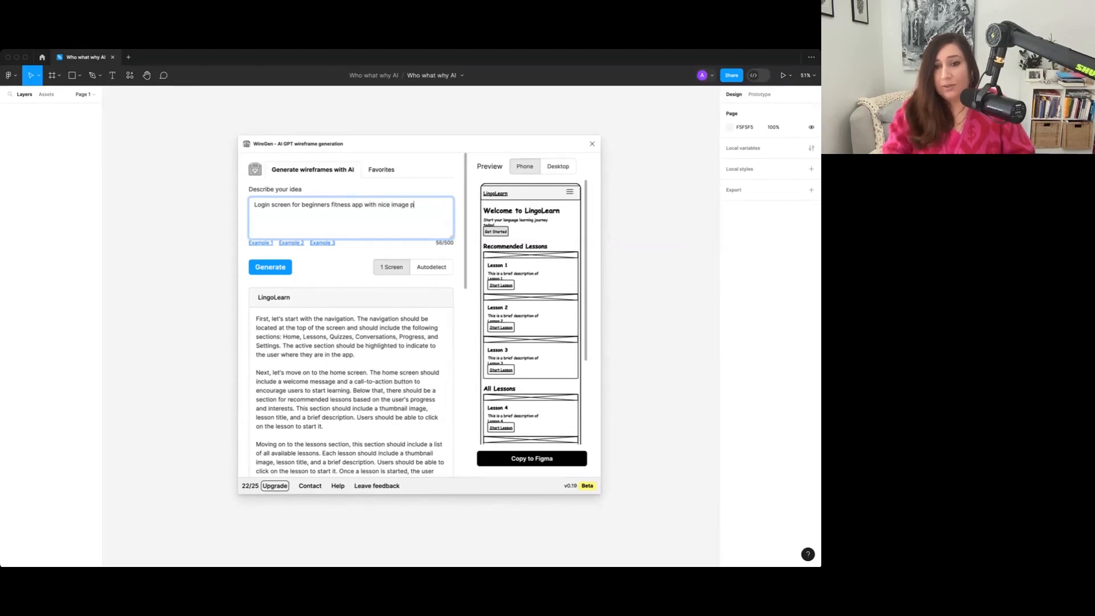
pyautogui.write('placeholder on top')
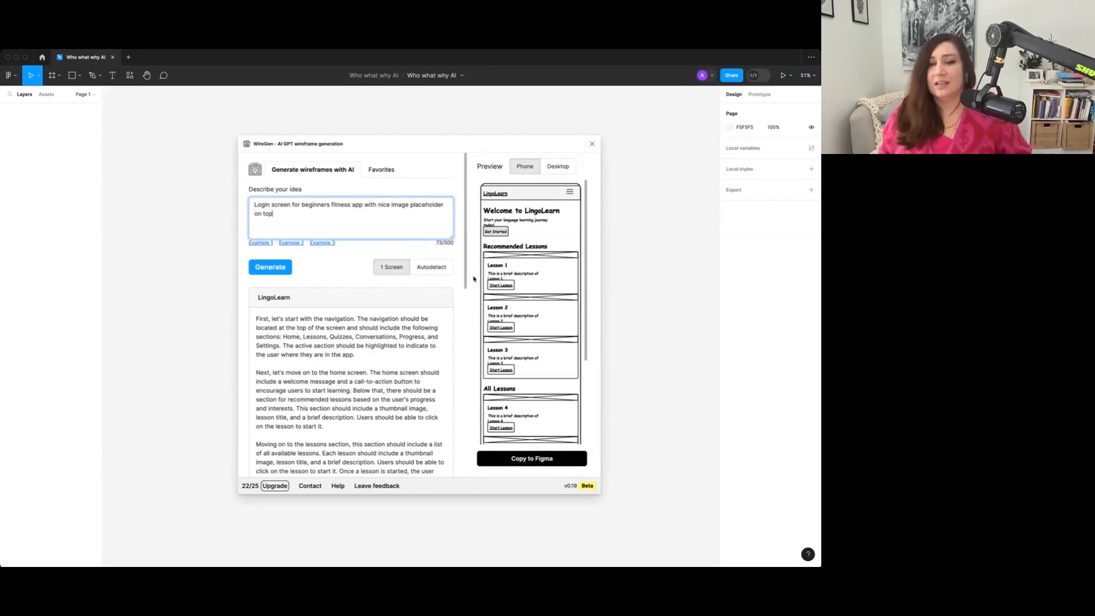
pyautogui.click(271, 268)
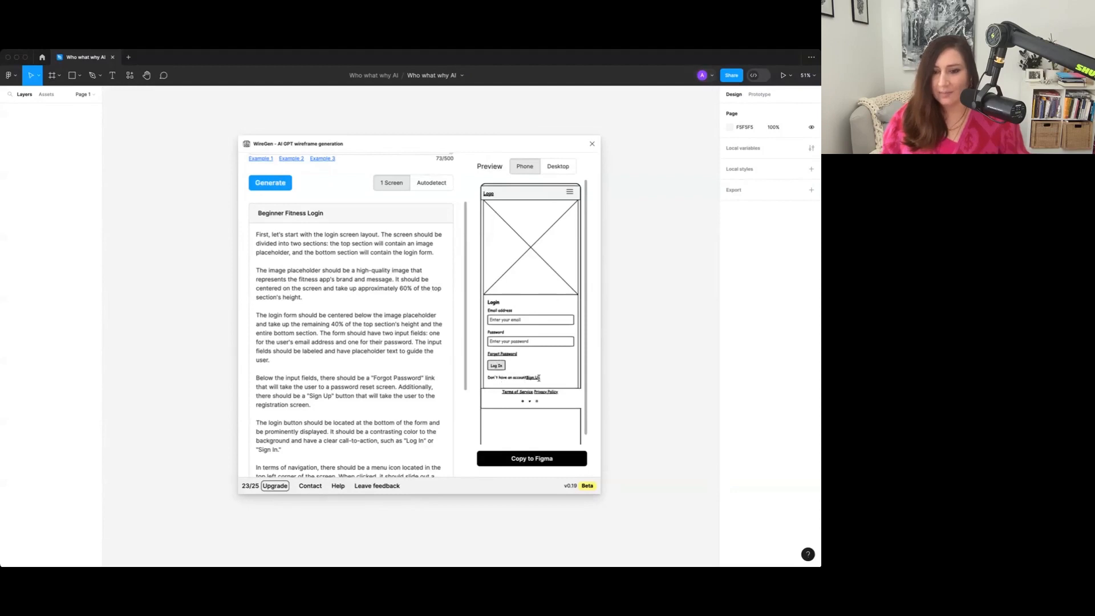
# - Submit the change request "add social login at the bottom" for the Beginner Fitness Login wireframe
pyautogui.scroll(-1, 535, 404)
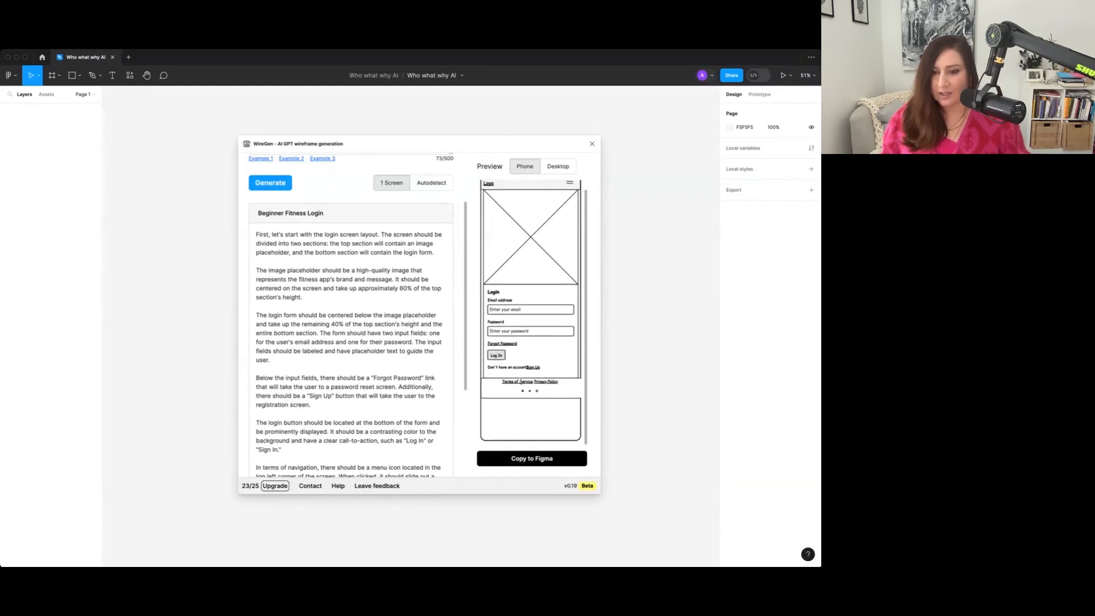
pyautogui.scroll(1, 532, 393)
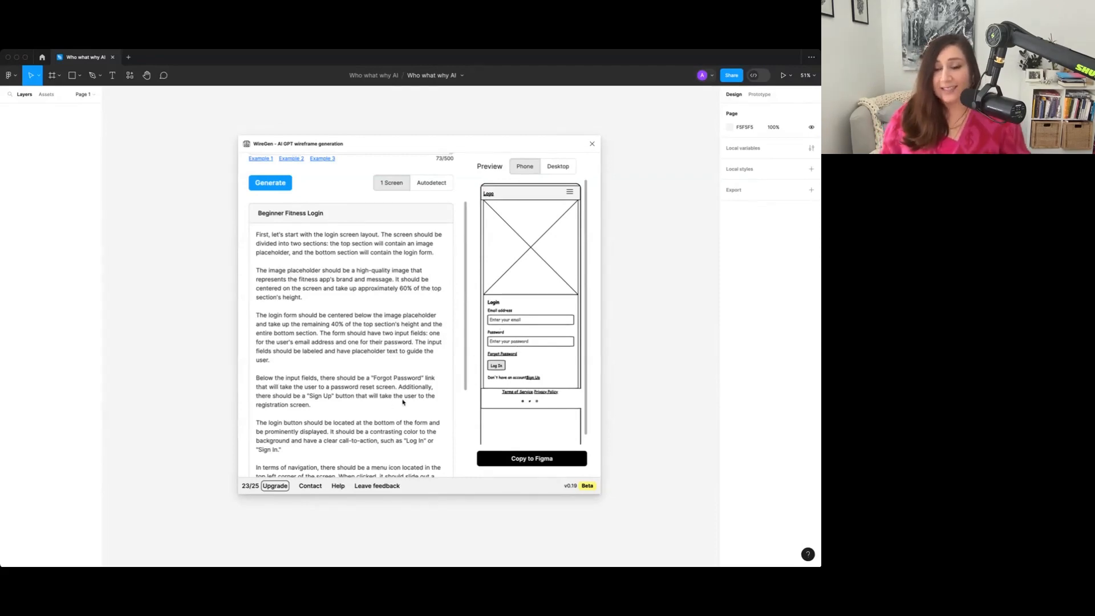
pyautogui.write('add')
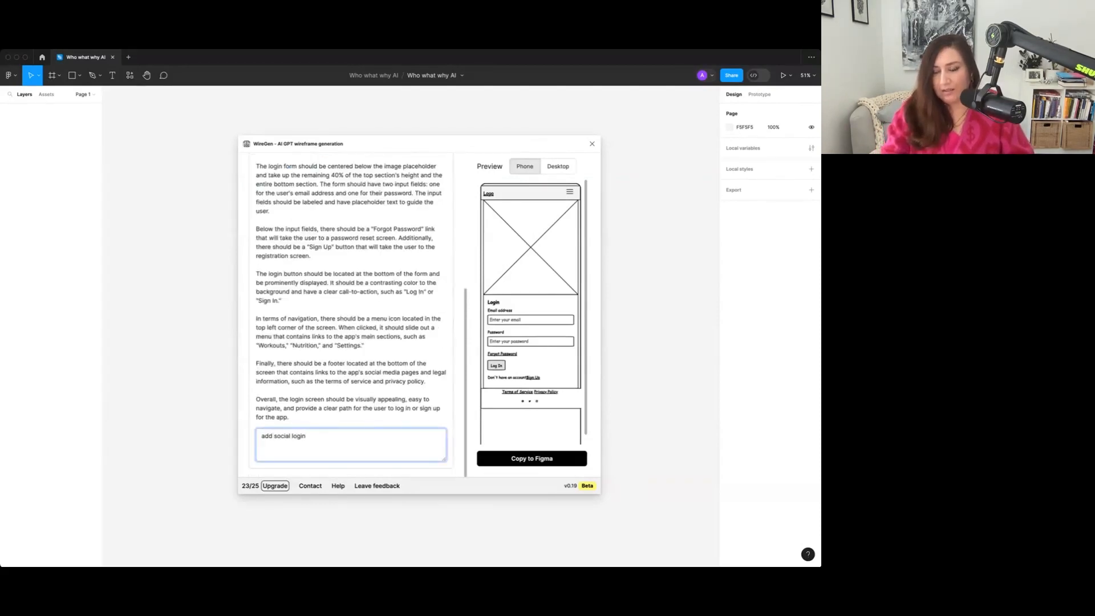
pyautogui.write('social login at the bottom')
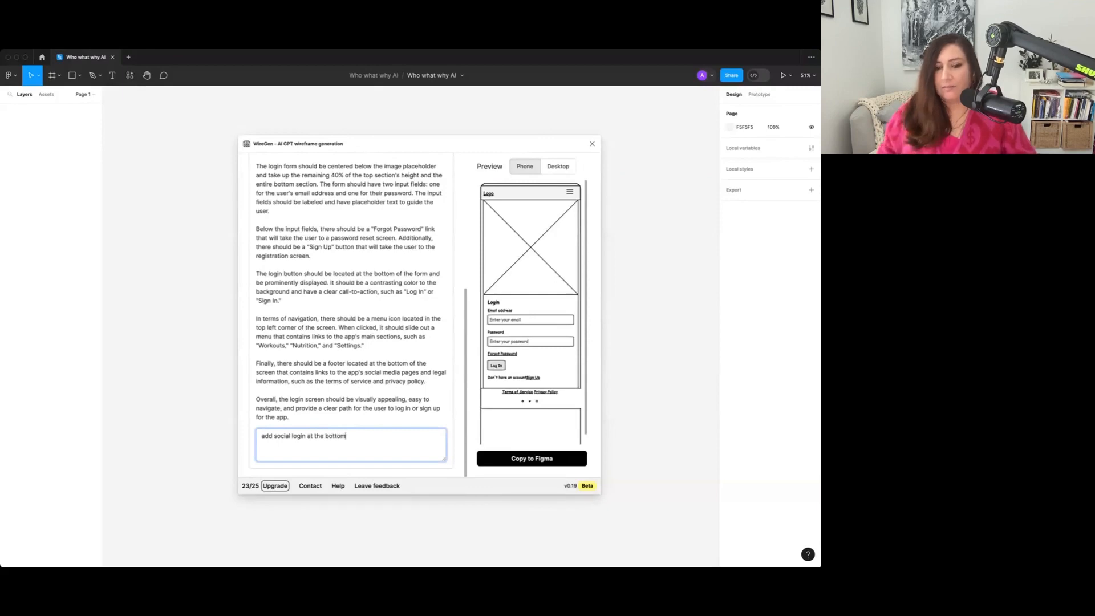
pyautogui.scroll(5, 295, 356)
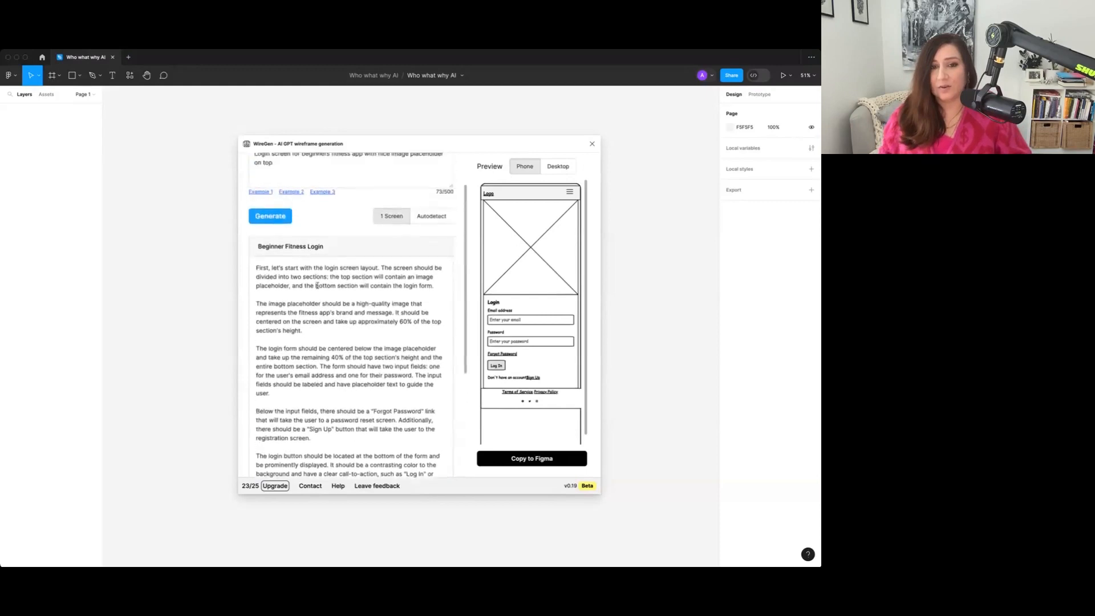
pyautogui.scroll(-5, 302, 434)
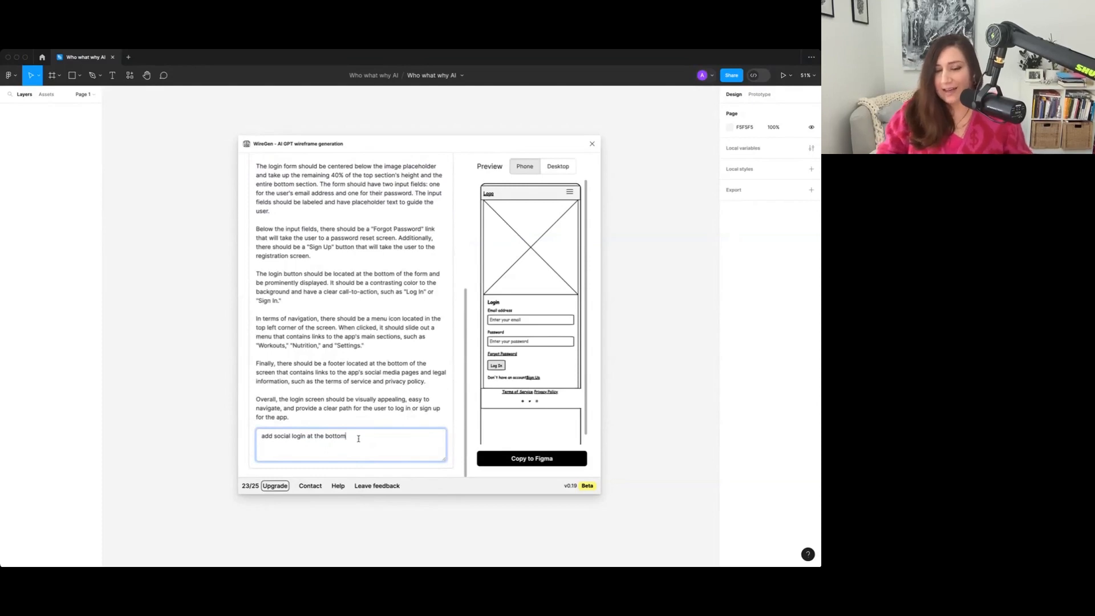
pyautogui.press('Return')
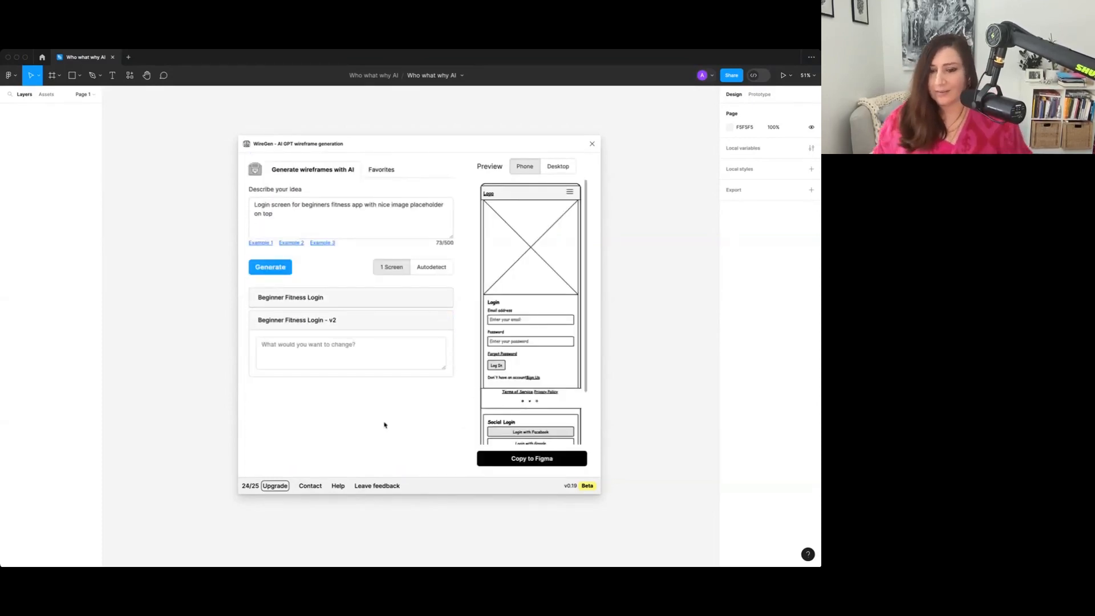
# - Examine the Beginner Fitness Login - v2 phone preview from the image placeholder to the social login section
pyautogui.scroll(-2, 516, 374)
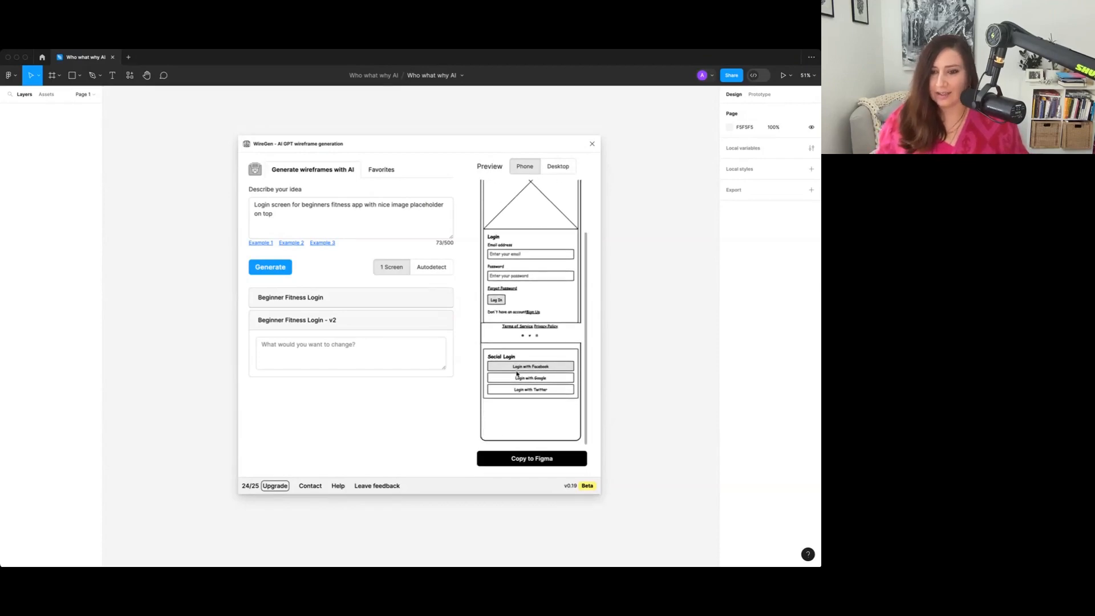
pyautogui.scroll(3, 513, 342)
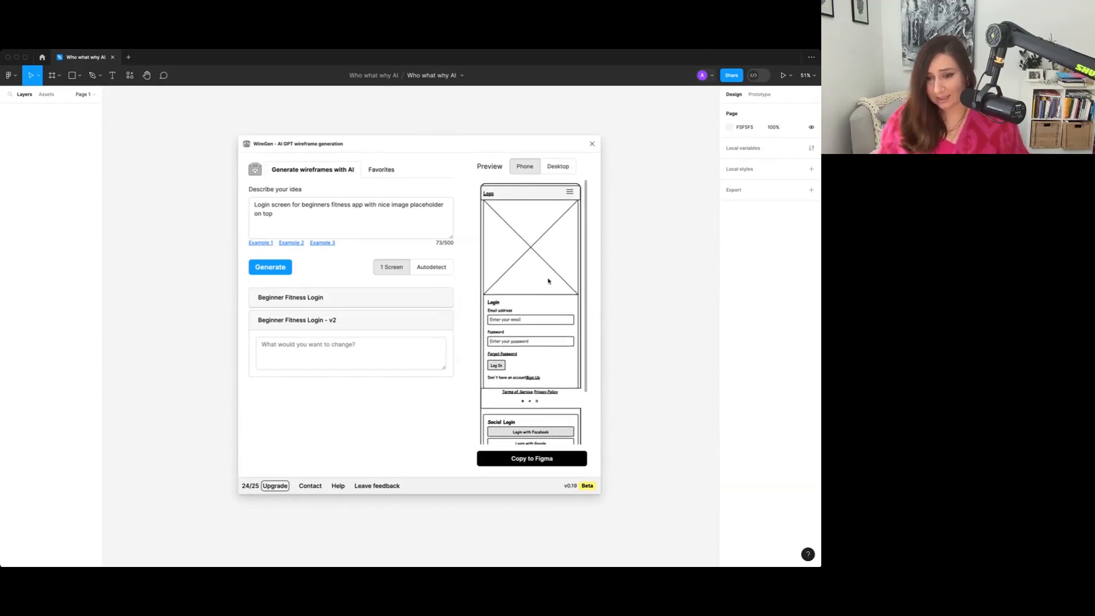
pyautogui.scroll(-3, 533, 370)
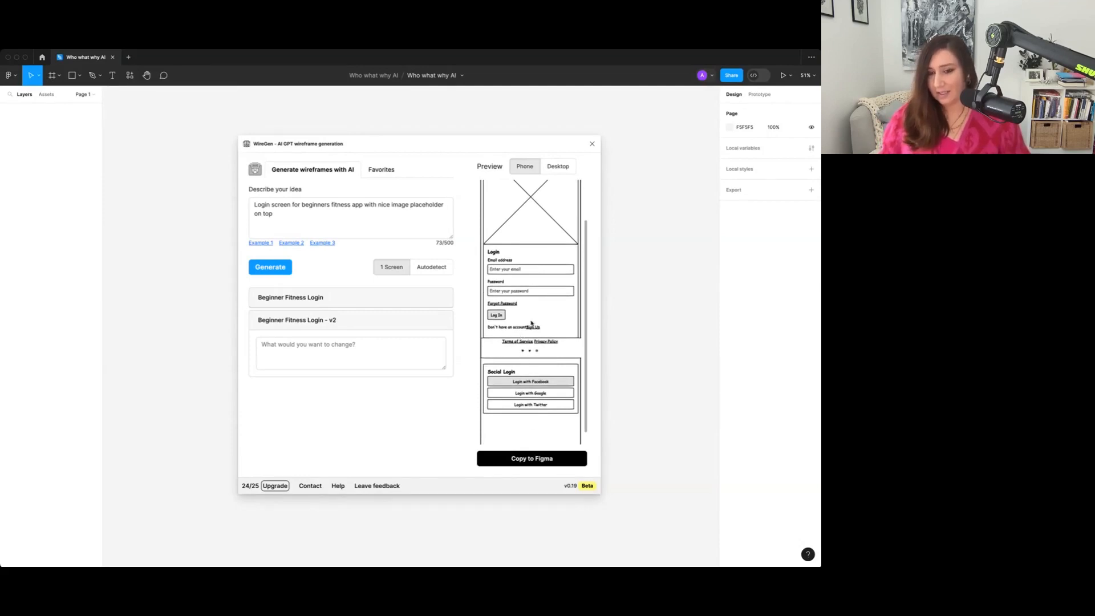
pyautogui.scroll(3, 520, 337)
pyautogui.scroll(-3, 519, 310)
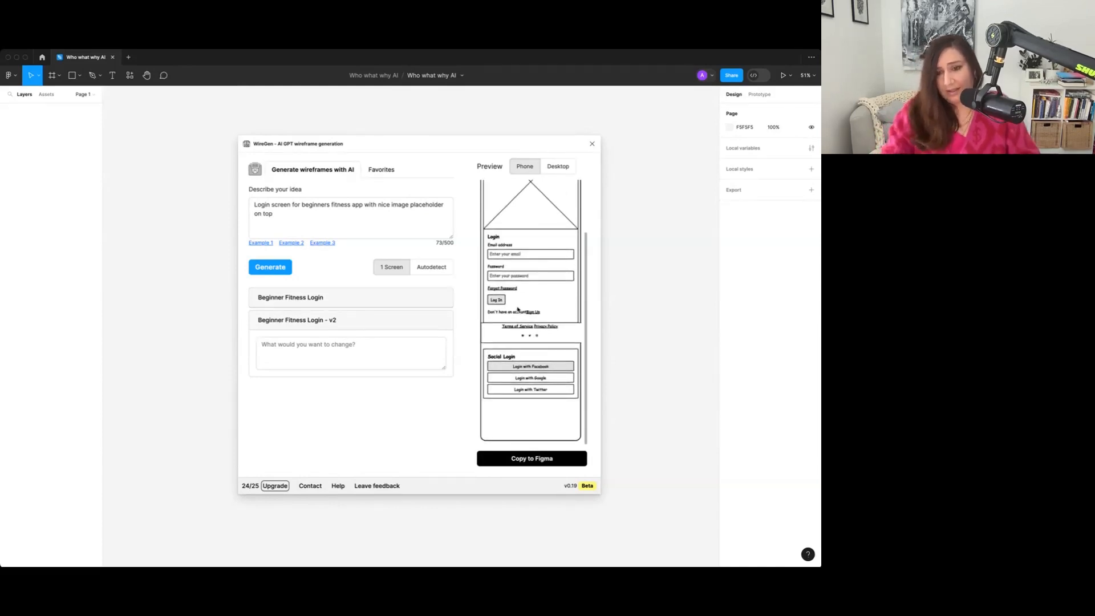
# - Submit the change request "move terms of service to the bottom and change the word "twitter" to "X"" for Beginner Fitness Login - v2
pyautogui.click(341, 339)
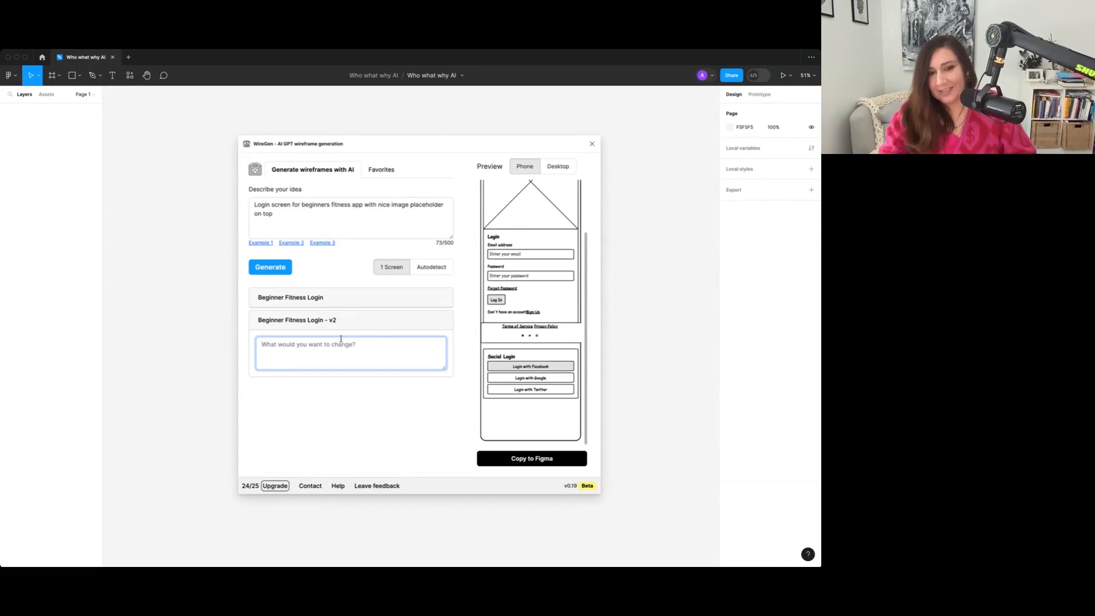
pyautogui.write('move t')
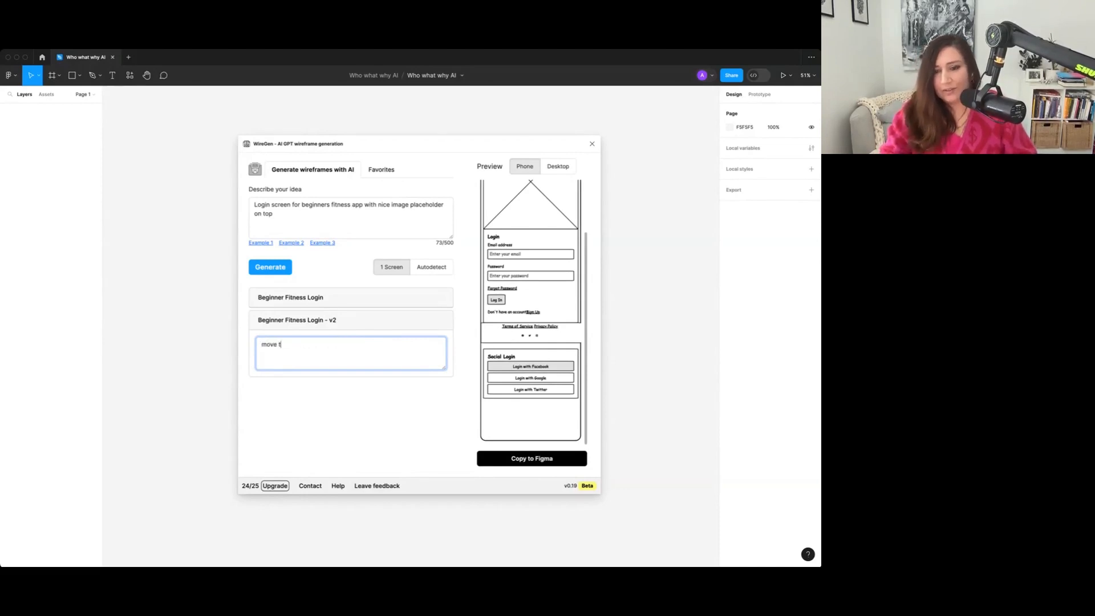
pyautogui.write('erms of servic')
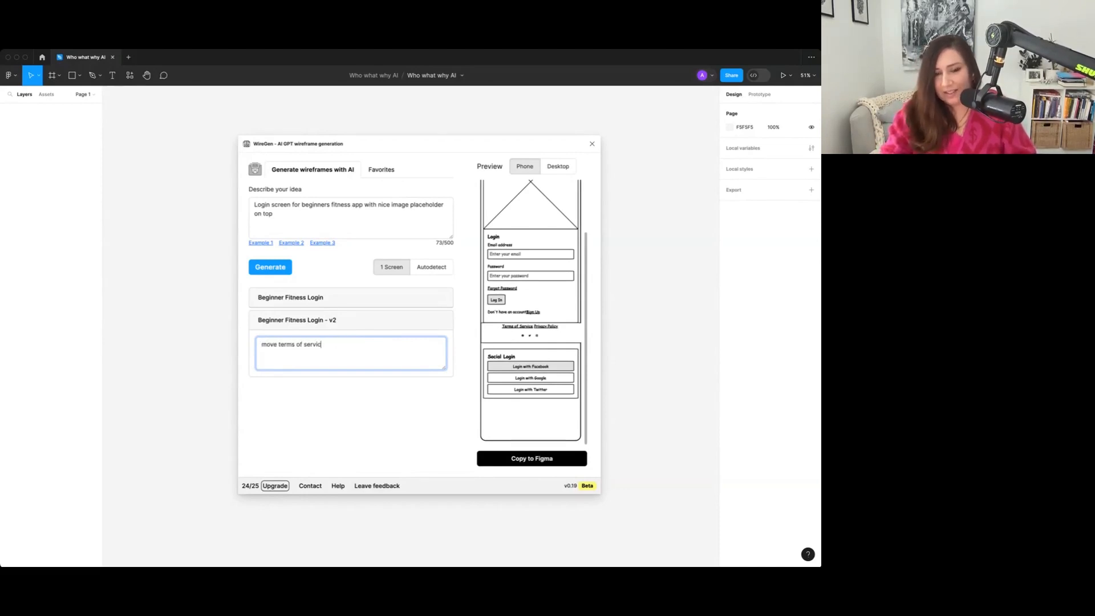
pyautogui.write('e to the bottom')
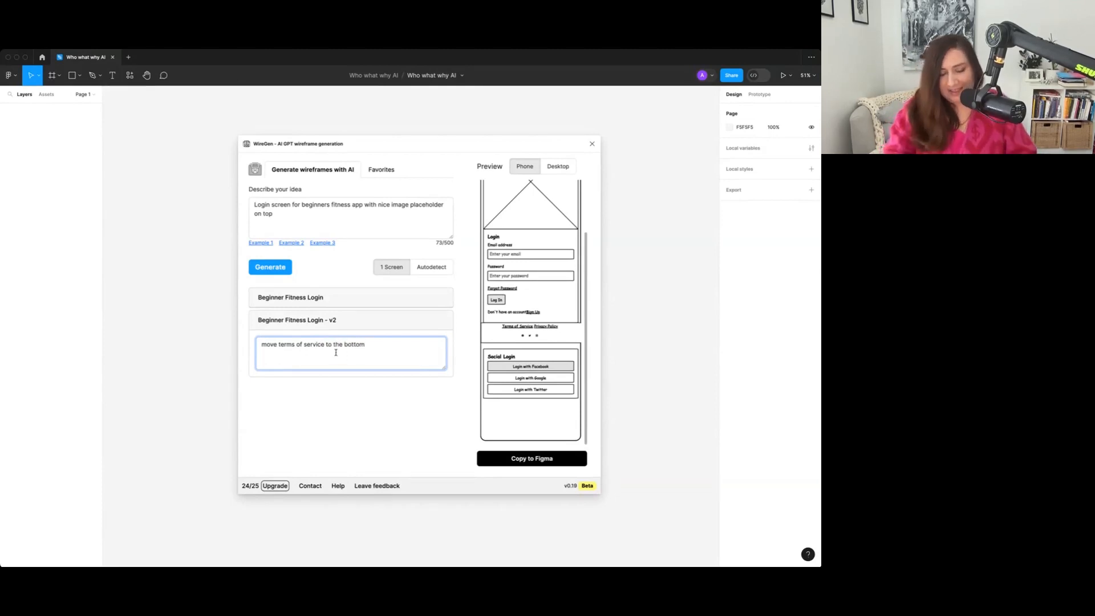
pyautogui.write(' and change')
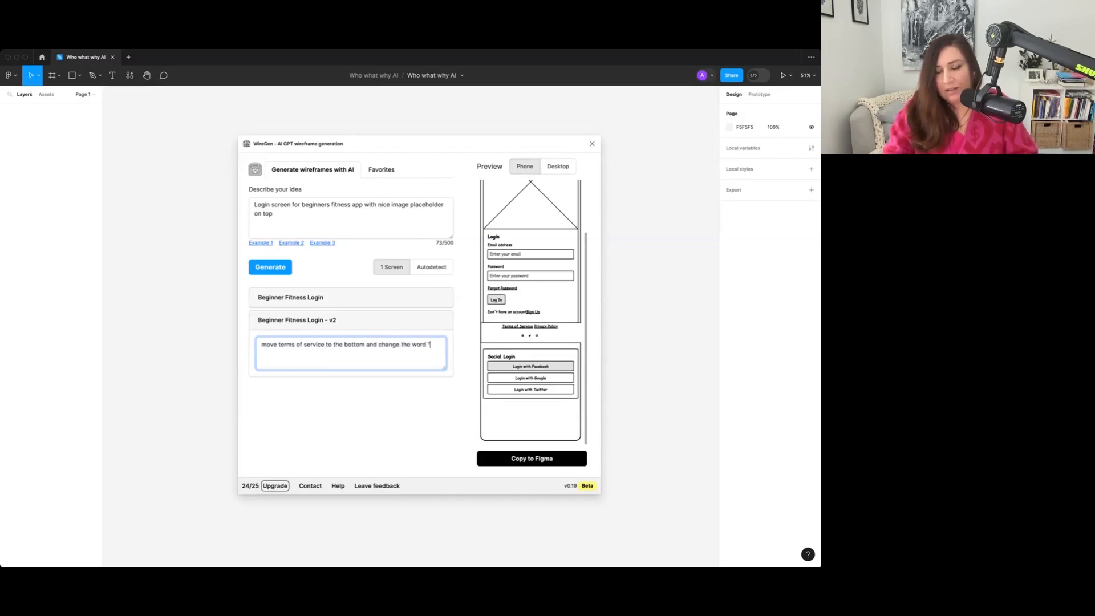
pyautogui.write(' the word "t')
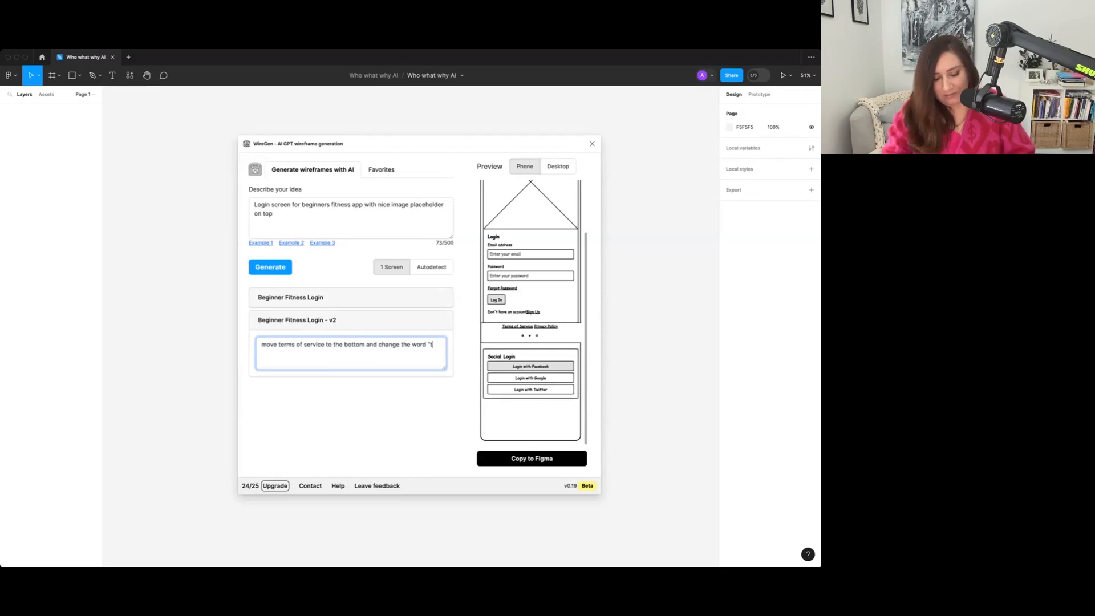
pyautogui.write('witter" to ')
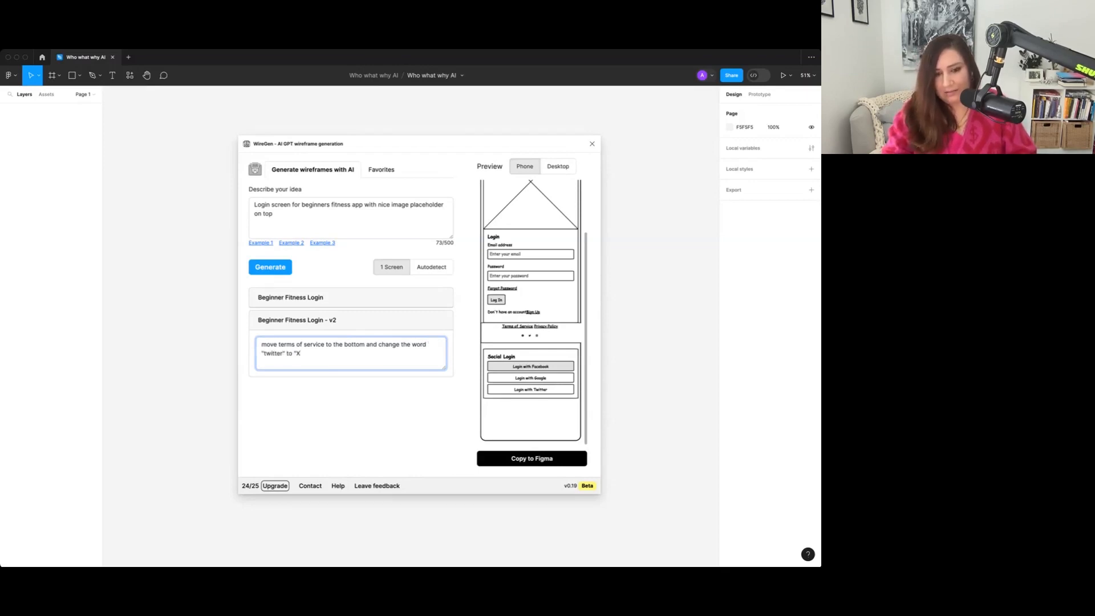
pyautogui.write('"X')
pyautogui.press('Return')
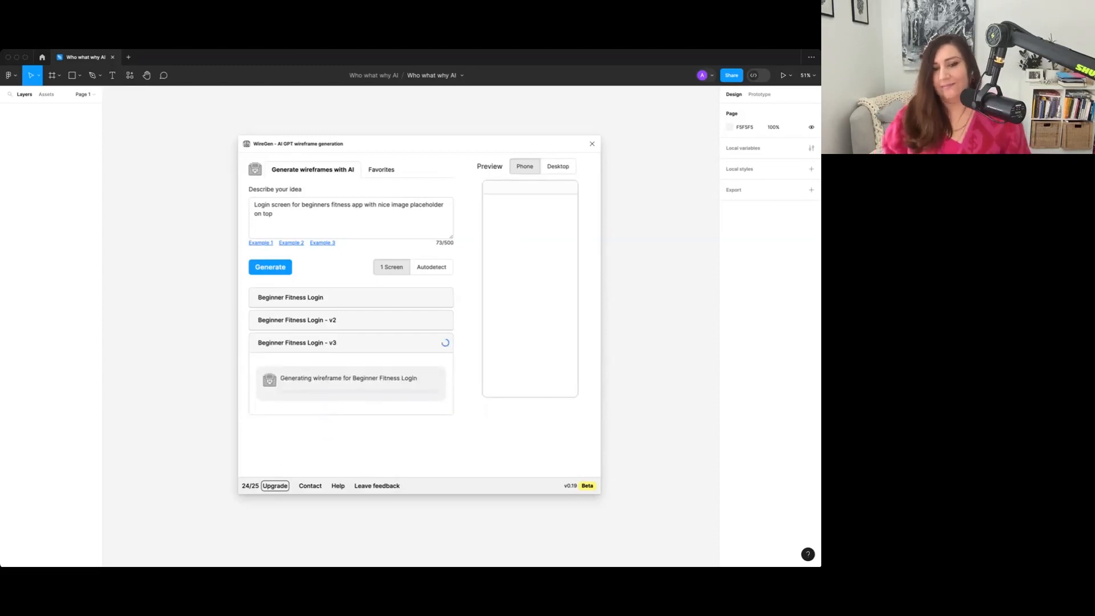
# - Examine the Beginner Fitness Login - v3 wireframe in the phone preview and compare it with the desktop preview
pyautogui.scroll(-3, 522, 316)
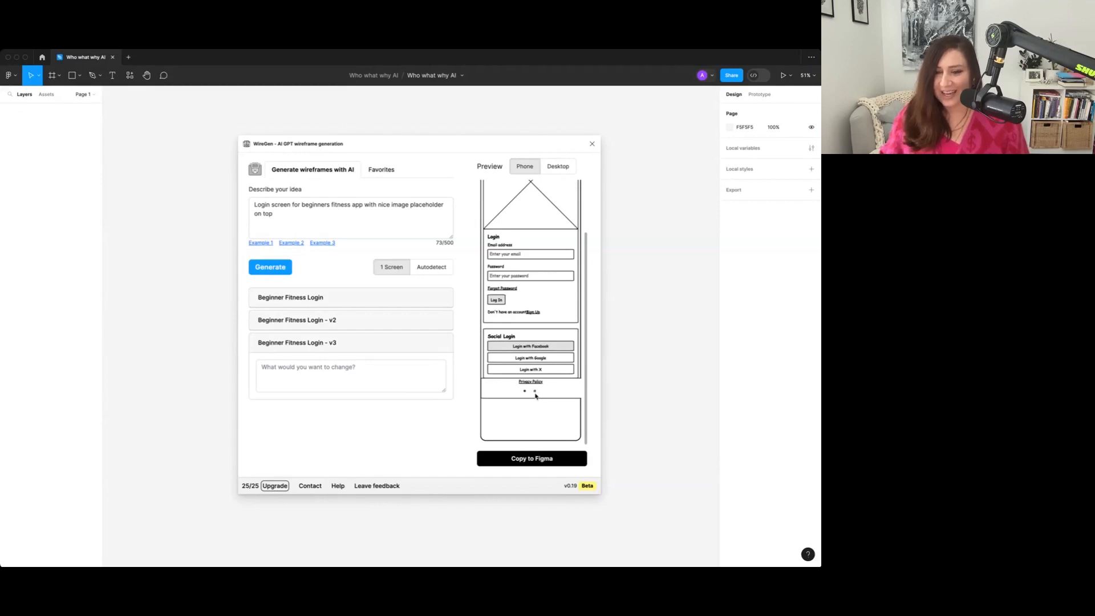
pyautogui.scroll(3, 528, 353)
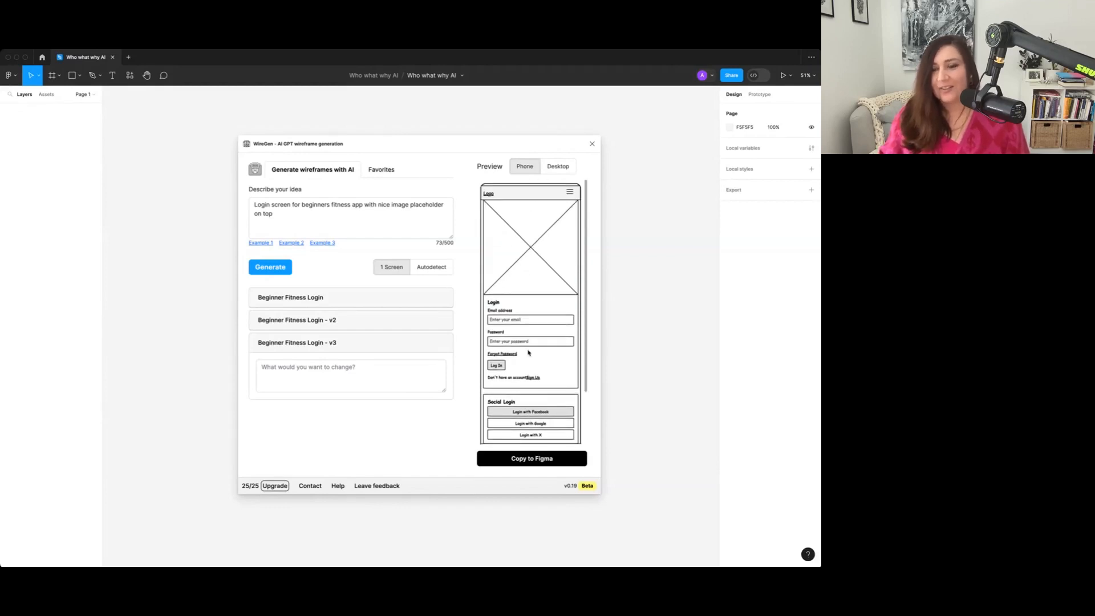
pyautogui.click(563, 168)
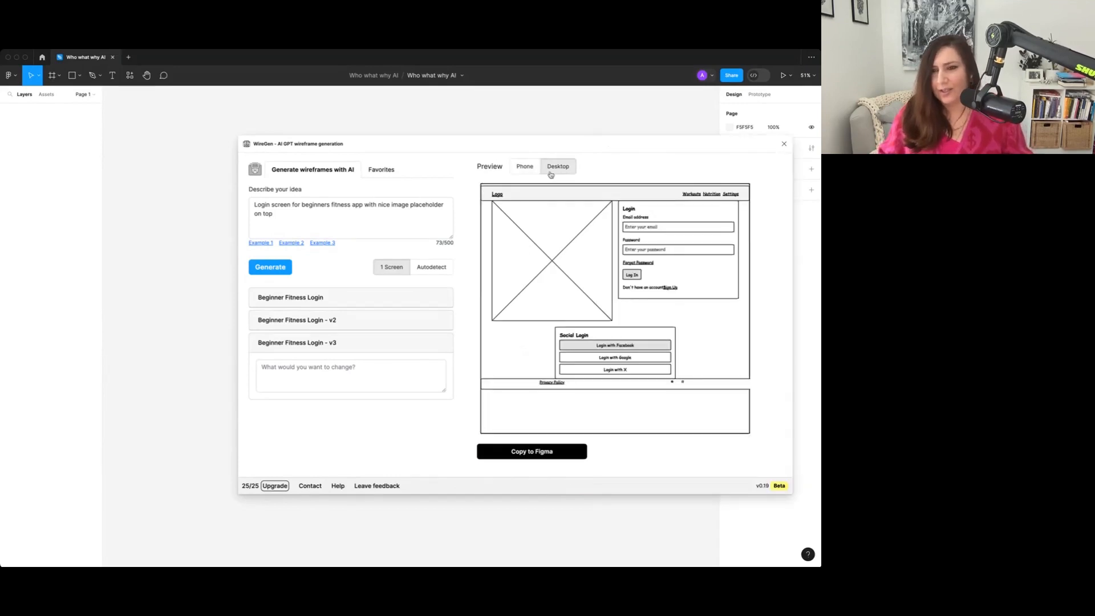
pyautogui.click(531, 171)
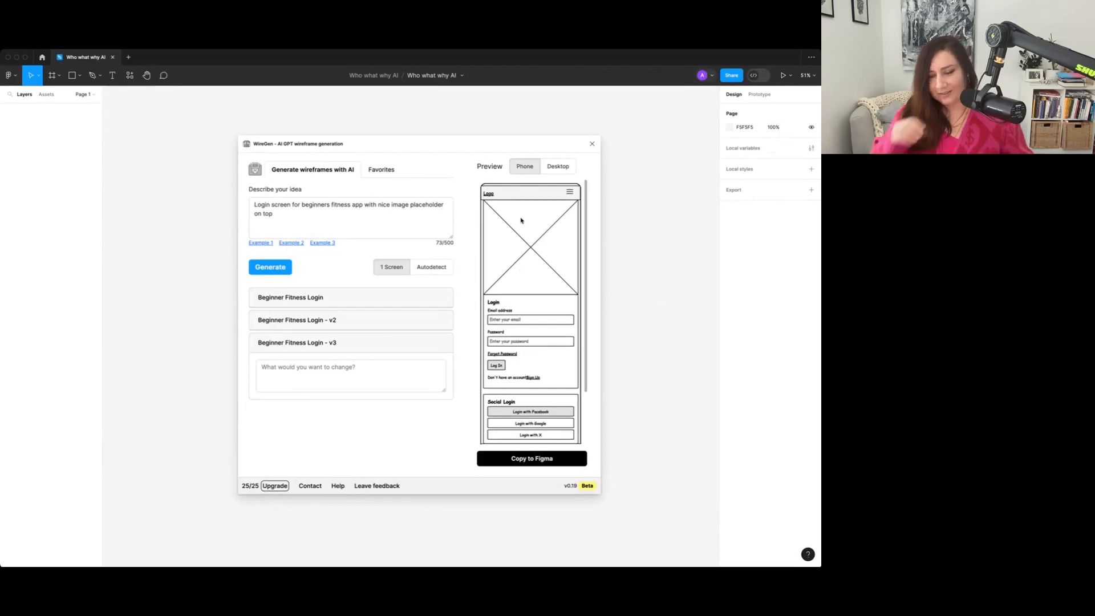
# - Copy the phone version of the v3 wireframe to the Figma canvas, close the plug-in and deselect the wireframe
pyautogui.click(524, 458)
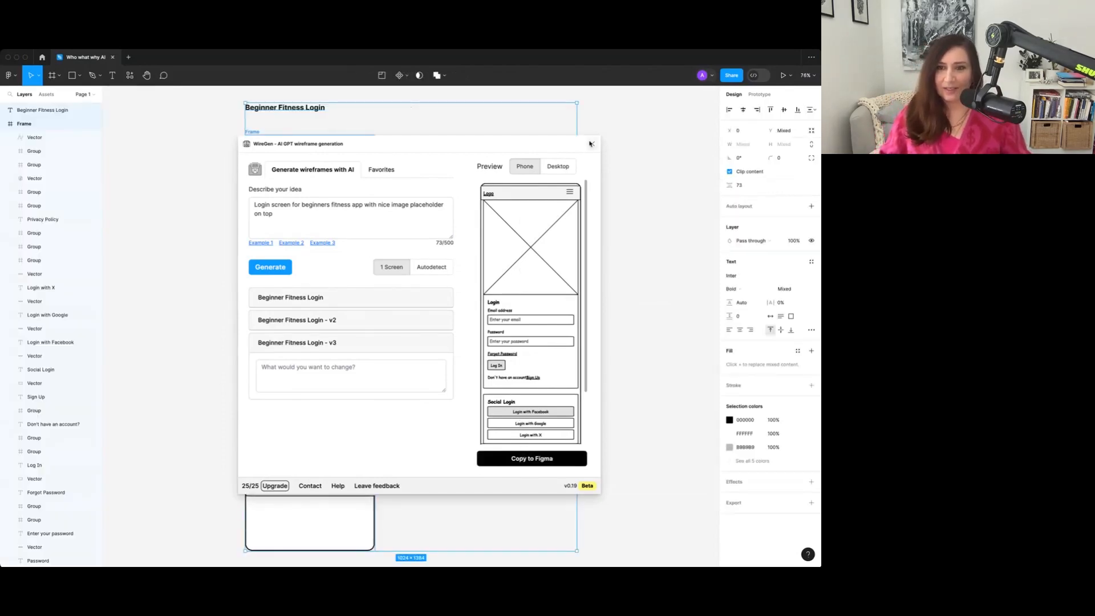
pyautogui.click(591, 144)
pyautogui.click(542, 208)
# - Move the footer box with its Privacy Policy link and two social icons slightly down, leaving a gap below the Social Login box
pyautogui.scroll(-3, 480, 268)
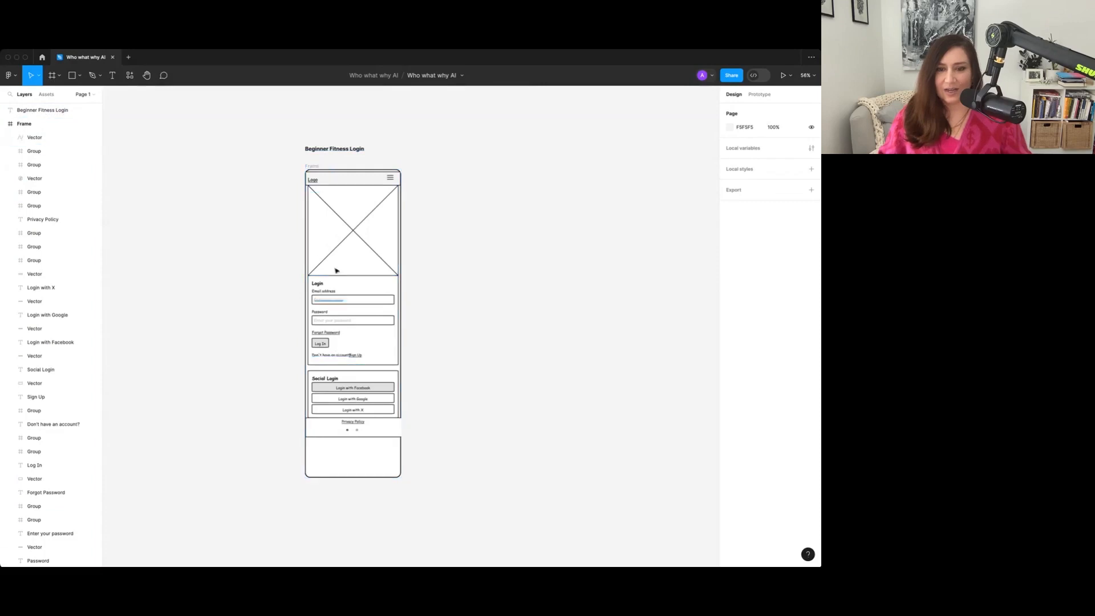
pyautogui.scroll(5, 355, 359)
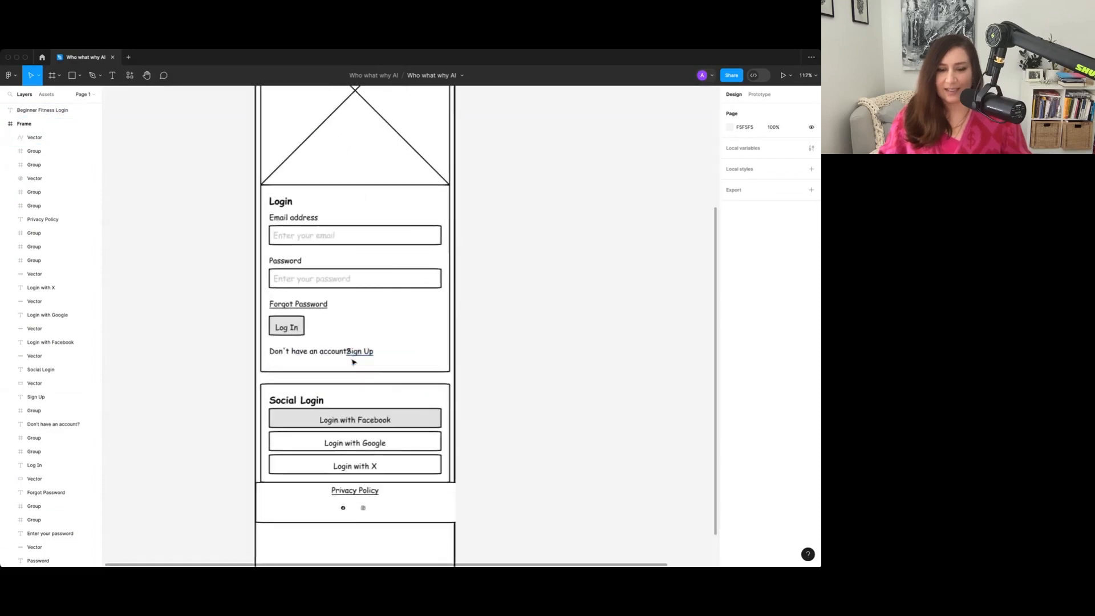
pyautogui.click(364, 508)
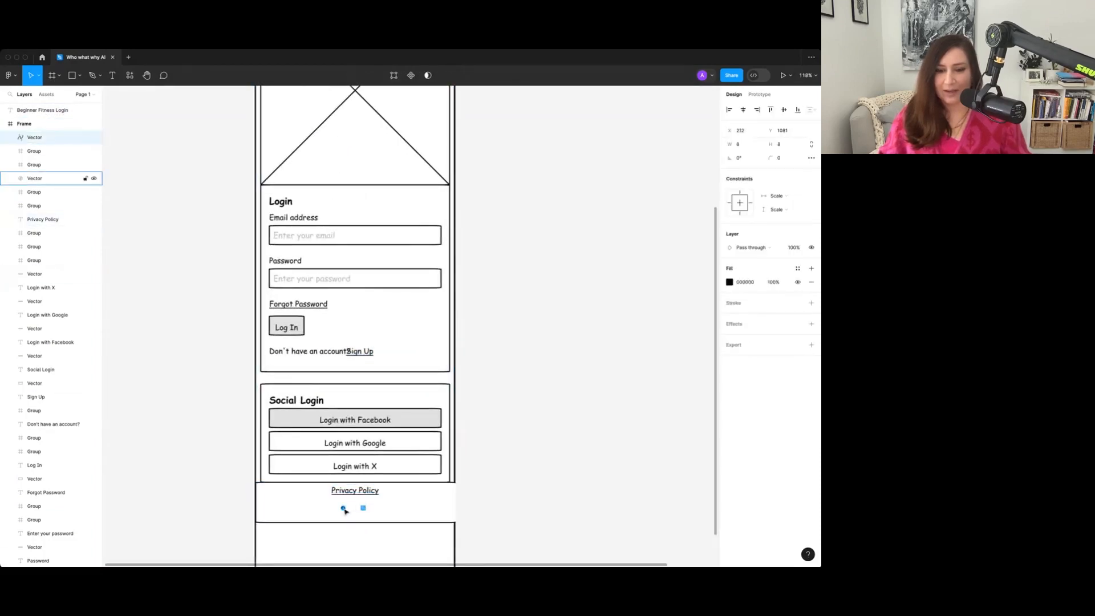
pyautogui.keyDown('shift'); pyautogui.click(343, 507); pyautogui.keyUp('shift')
pyautogui.keyDown('shift'); pyautogui.click(372, 491); pyautogui.keyUp('shift')
pyautogui.keyDown('shift'); pyautogui.click(412, 498); pyautogui.keyUp('shift')
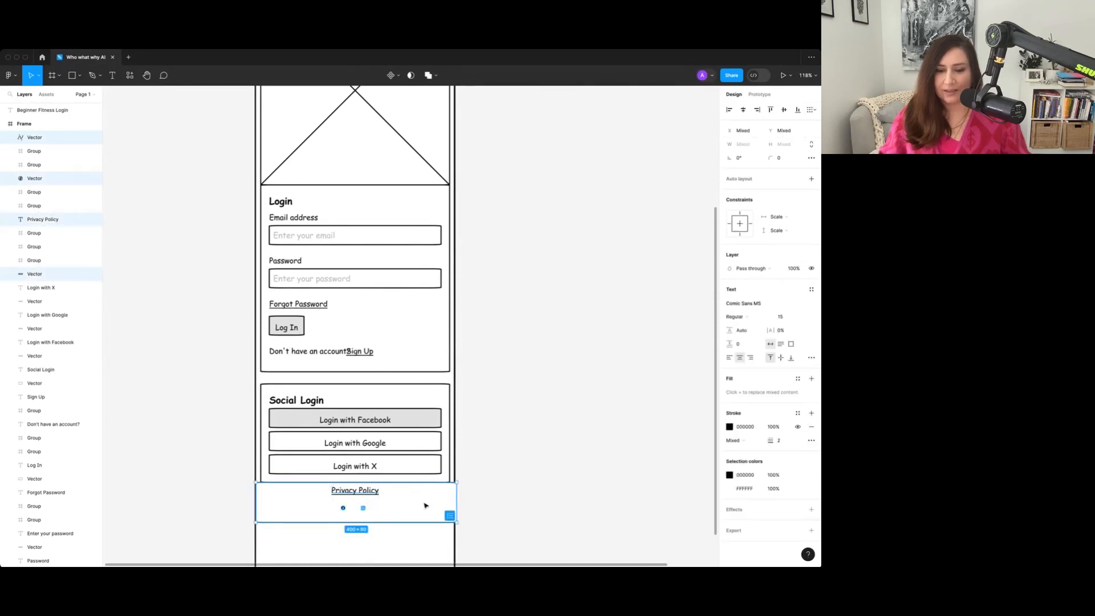
pyautogui.moveTo(428, 504)
pyautogui.mouseDown()
pyautogui.moveTo(428, 532)
pyautogui.moveTo(424, 524)
pyautogui.mouseUp()
pyautogui.click(489, 398)
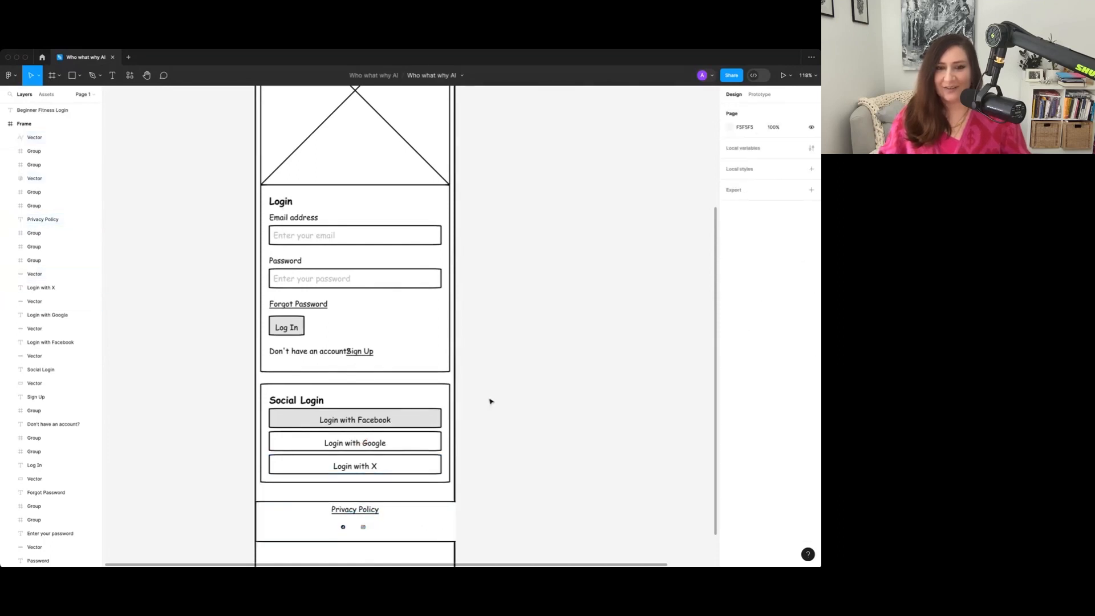
pyautogui.scroll(-5, 489, 398)
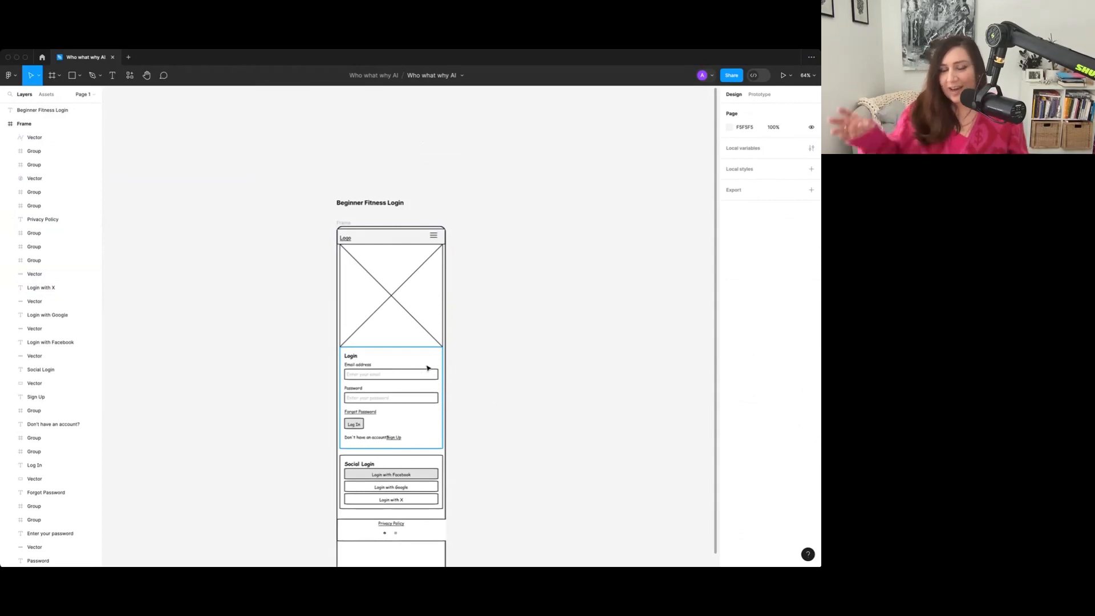
pyautogui.scroll(-2, 427, 368)
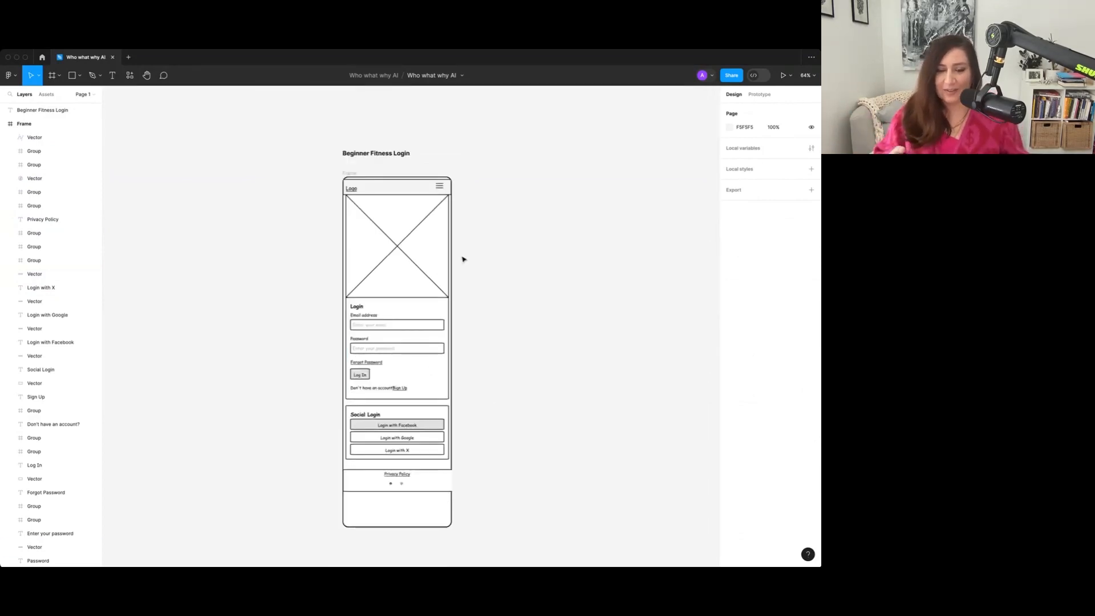